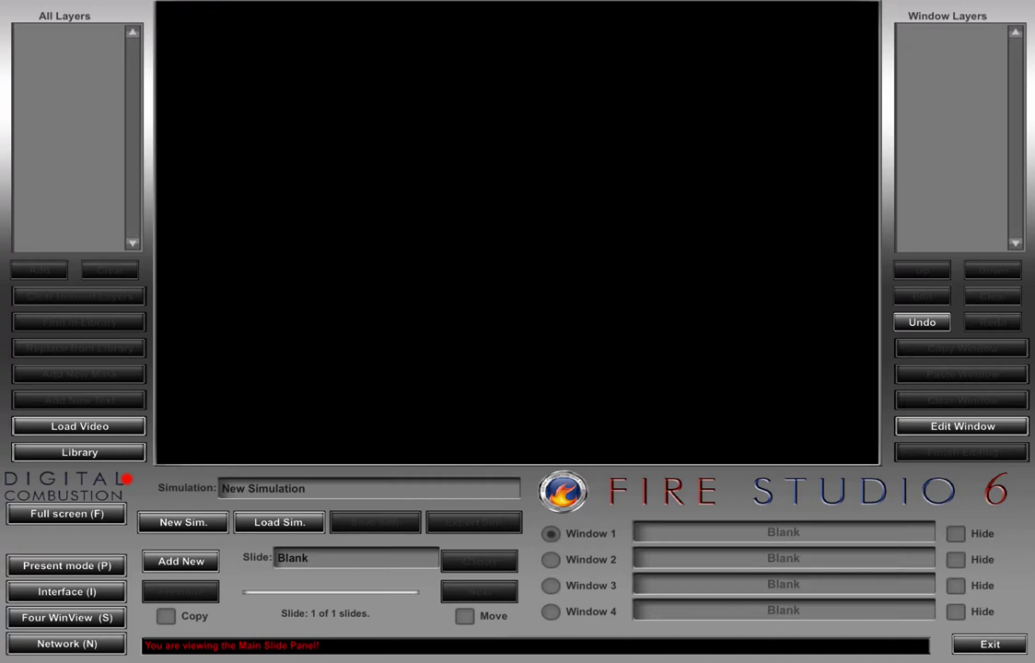
Show the Library panel with the Backgrounds collection of image files
click(109, 453)
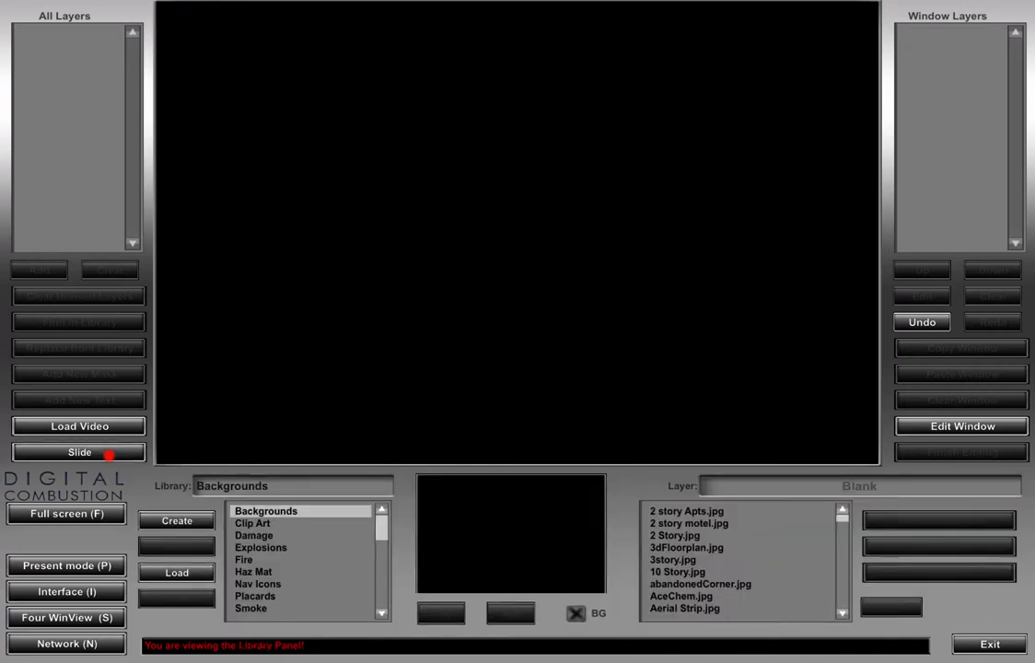
click(94, 456)
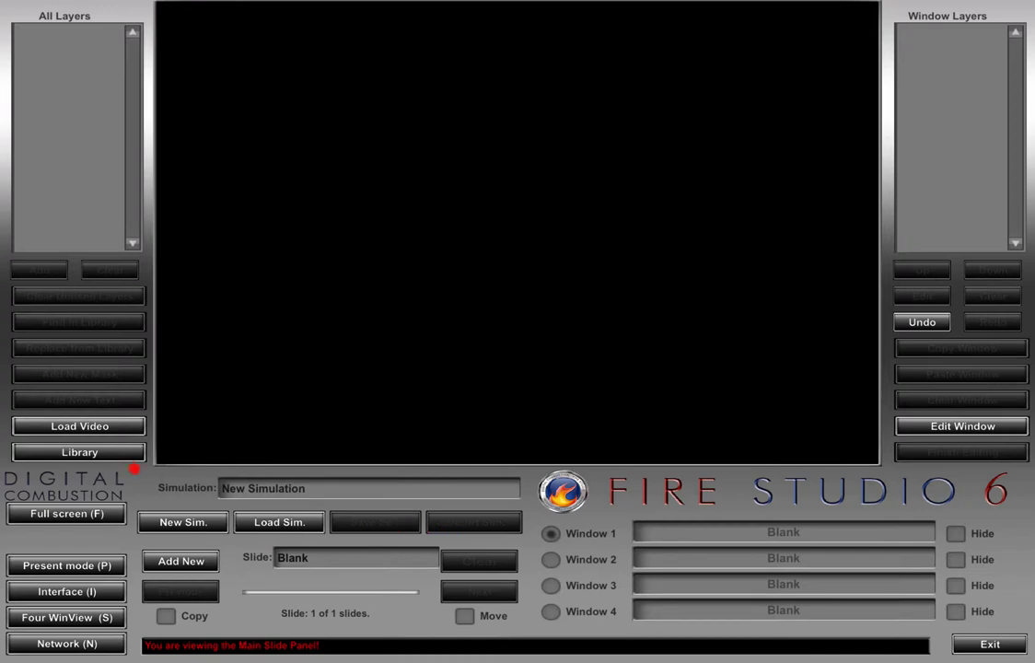
click(103, 453)
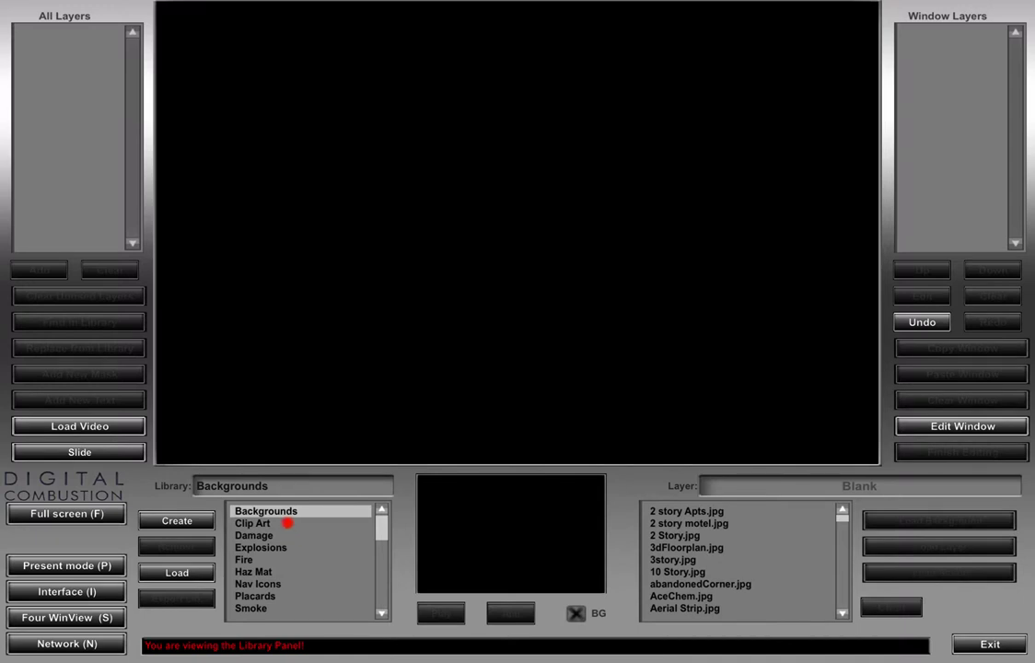
click(270, 524)
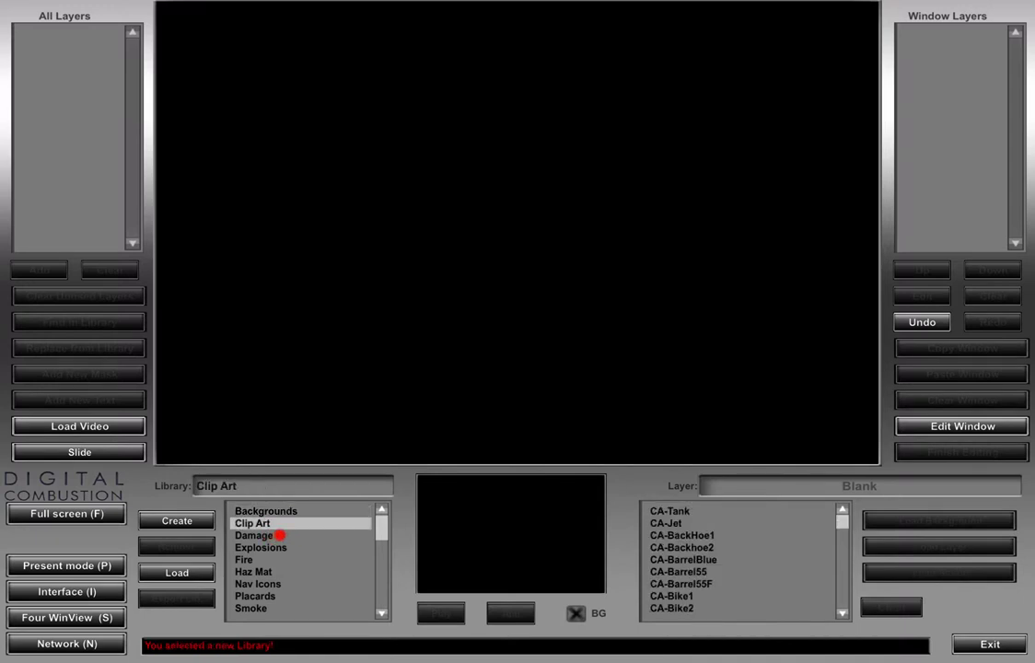
click(281, 536)
click(300, 547)
click(299, 559)
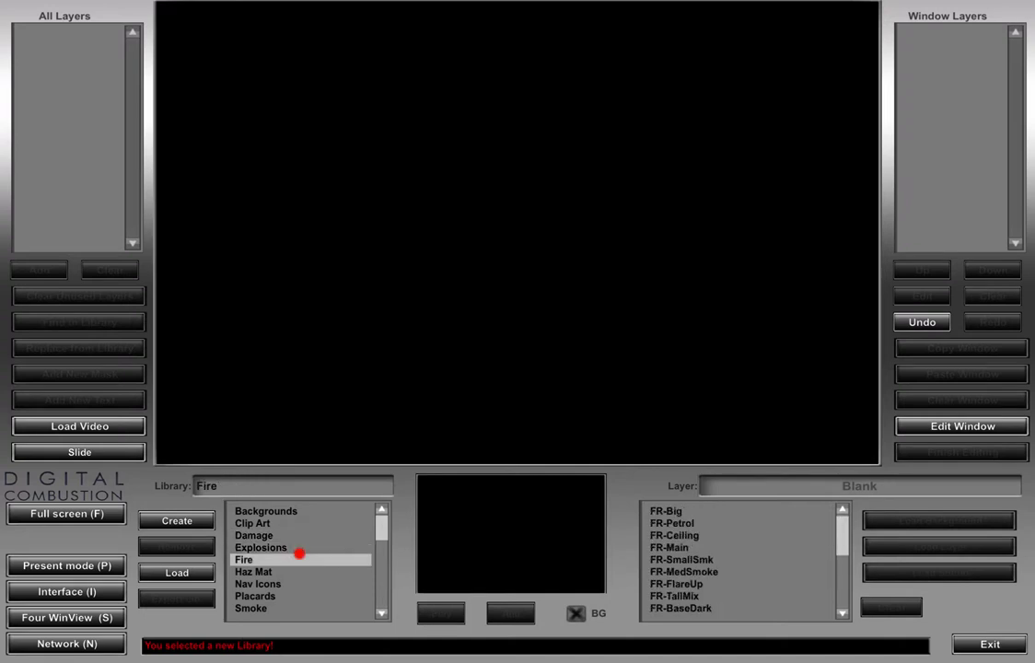
click(300, 571)
click(300, 583)
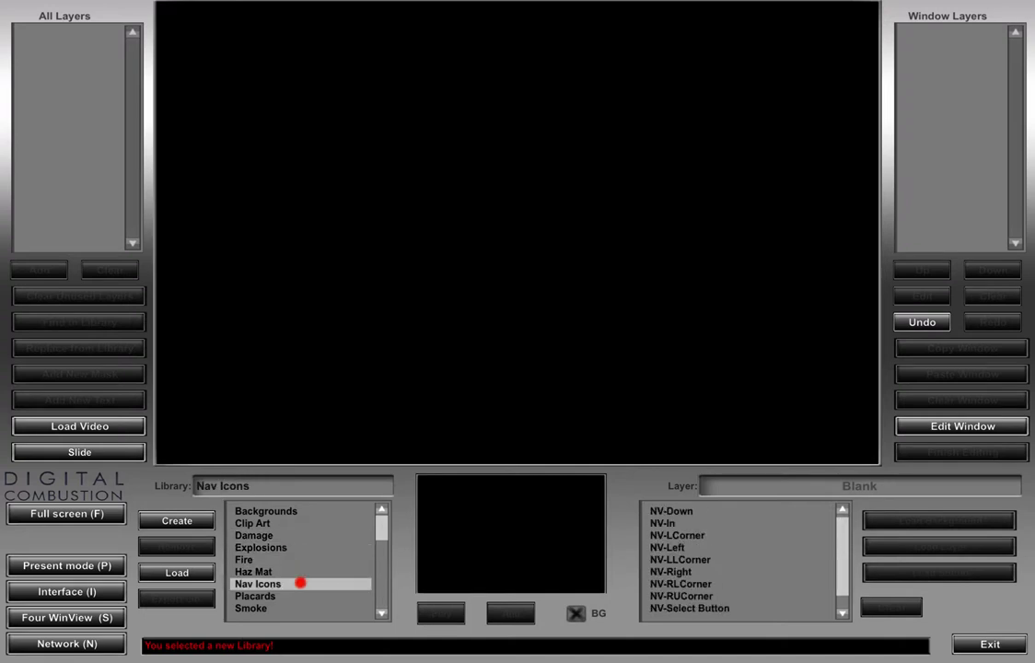
click(299, 596)
click(298, 607)
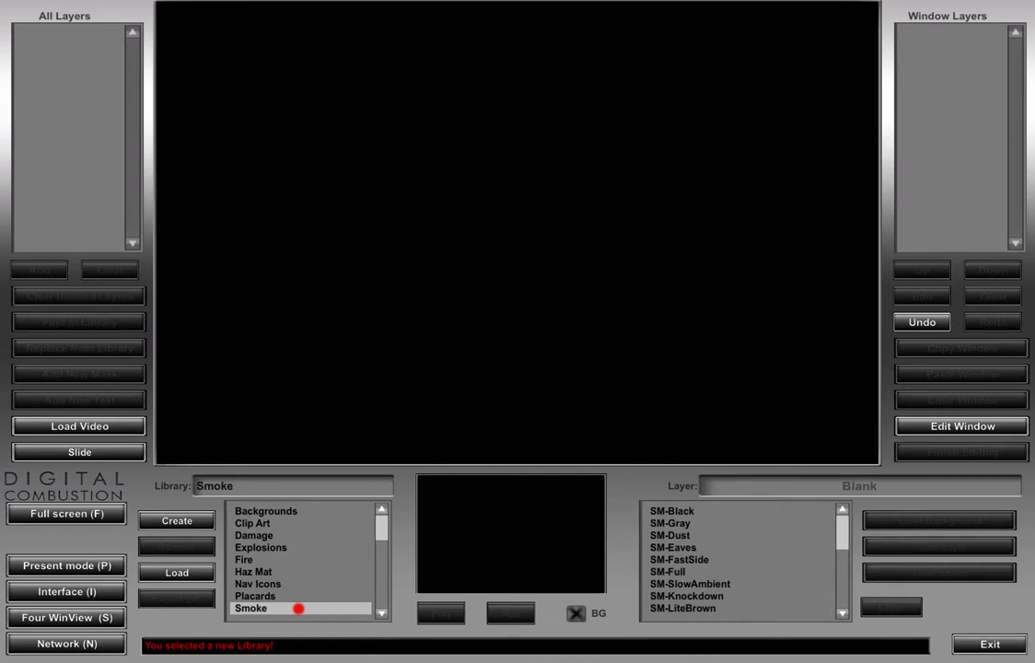
scroll(342, 608, down, 1)
click(322, 596)
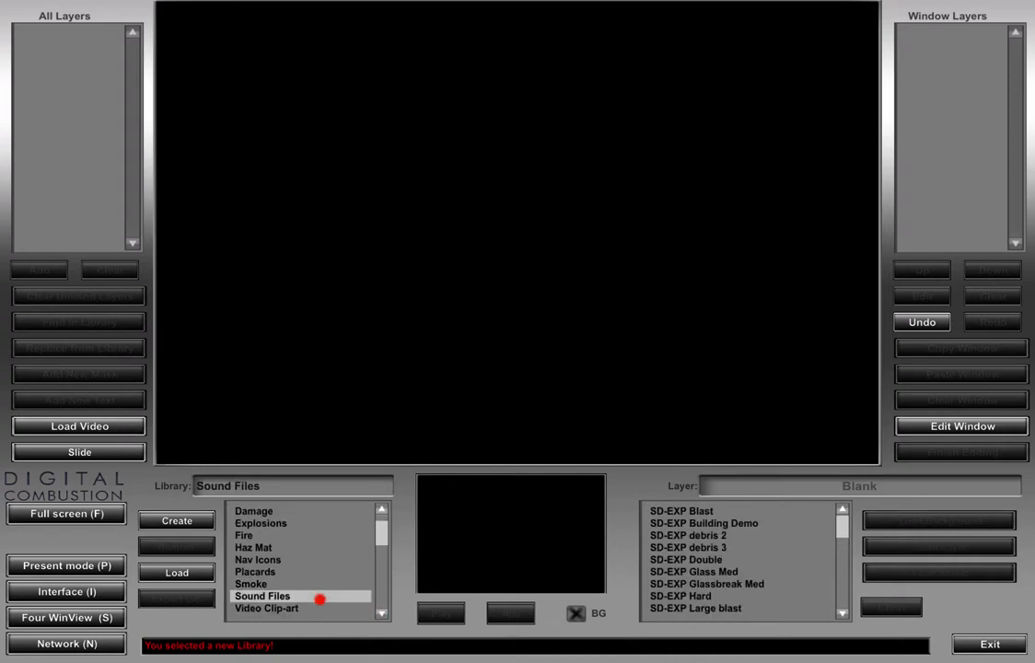
click(318, 607)
click(380, 509)
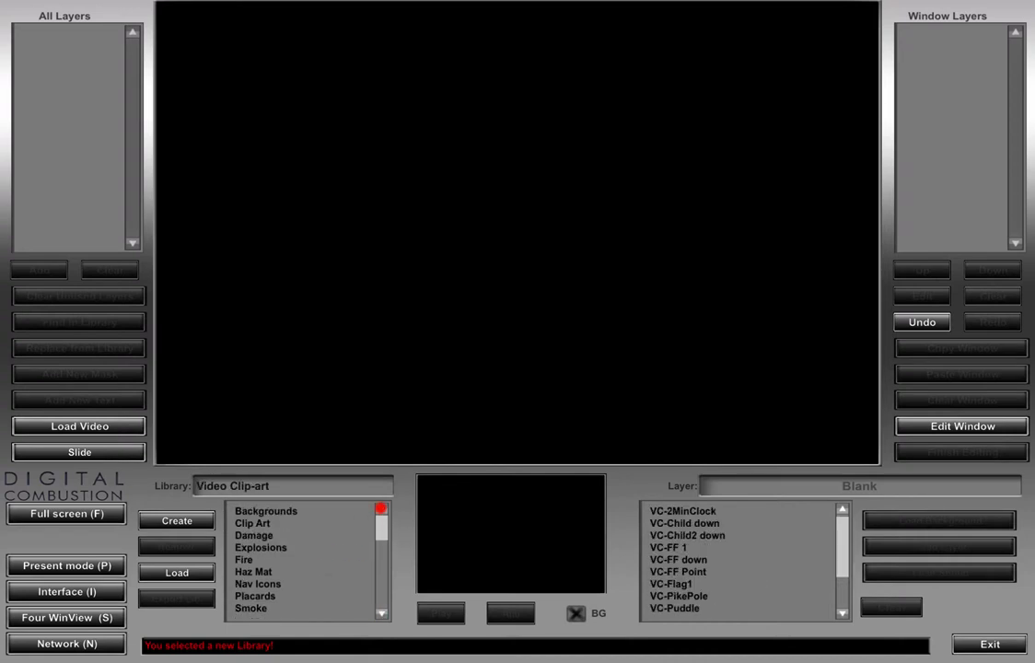
click(295, 510)
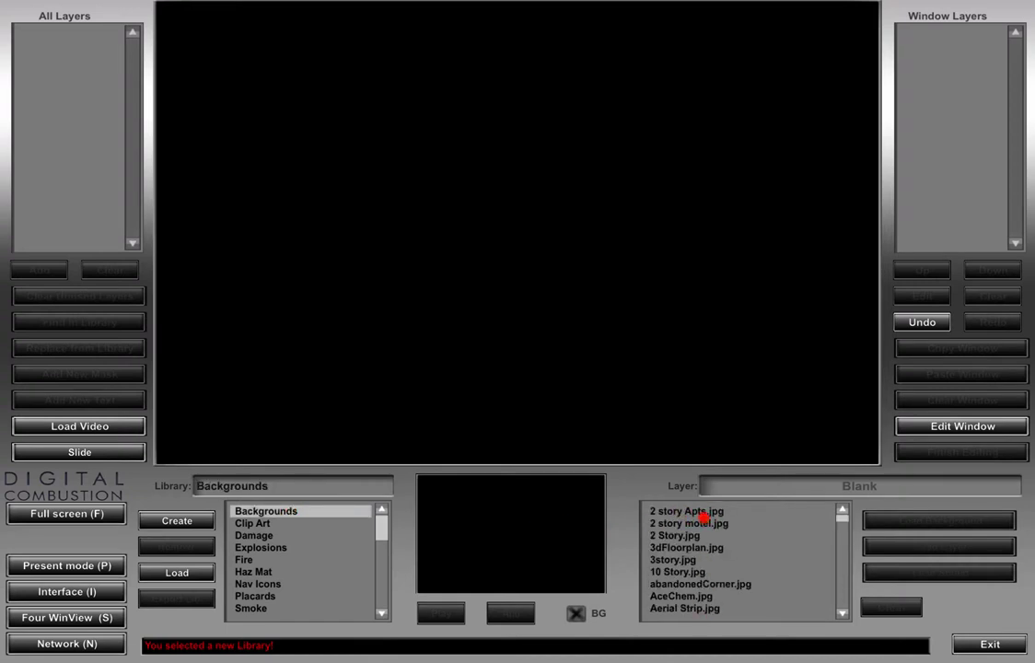
Preview several background photos, then add 2 story Apts.jpg as the slide's first layer
click(781, 533)
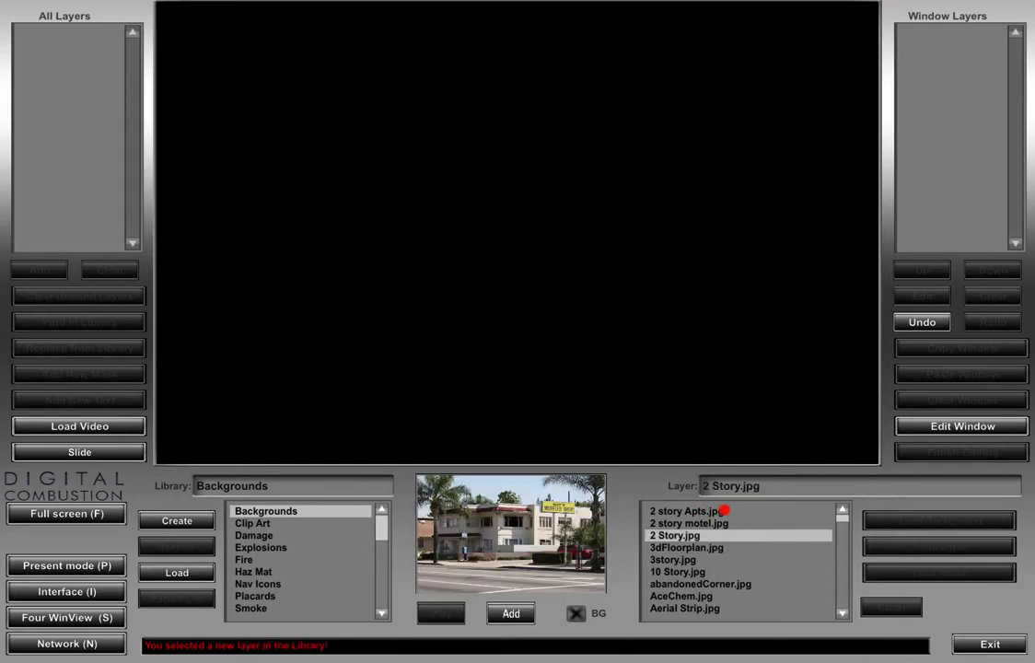
click(719, 511)
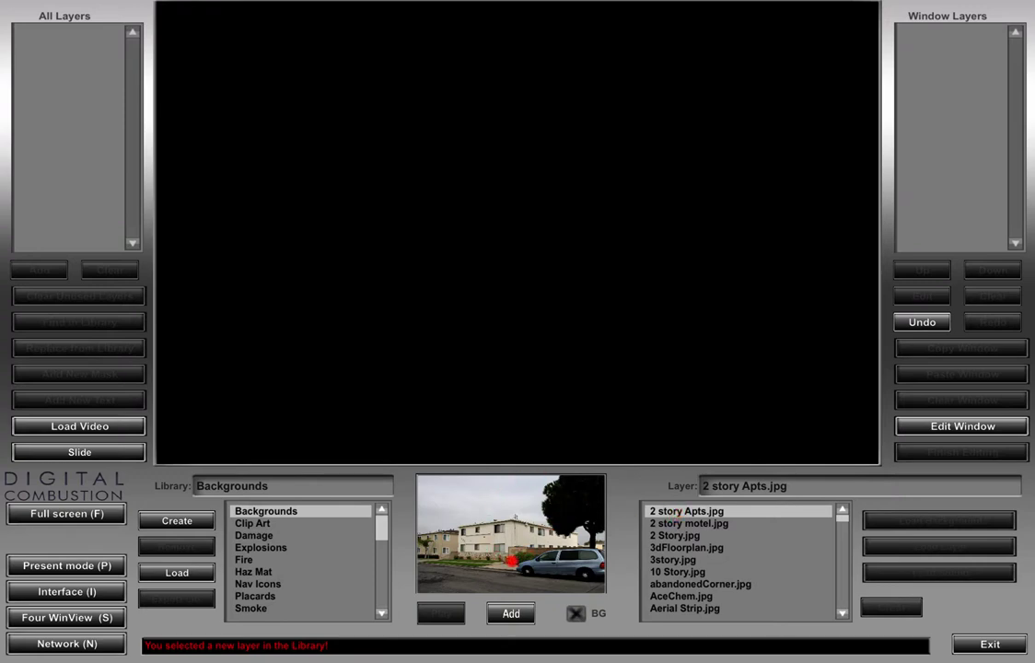
click(683, 524)
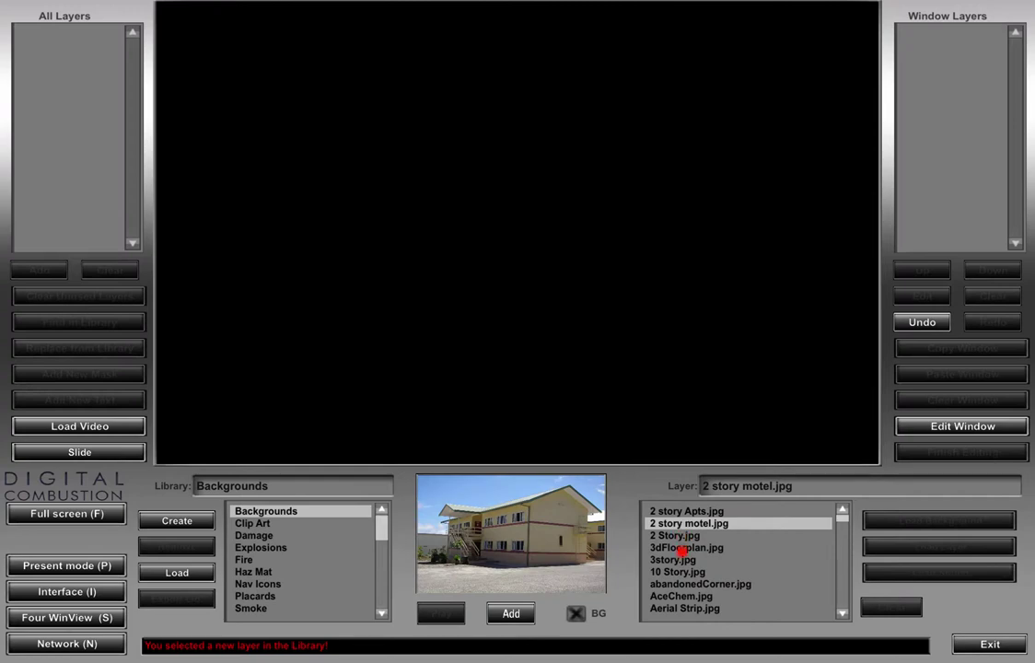
click(681, 559)
click(680, 596)
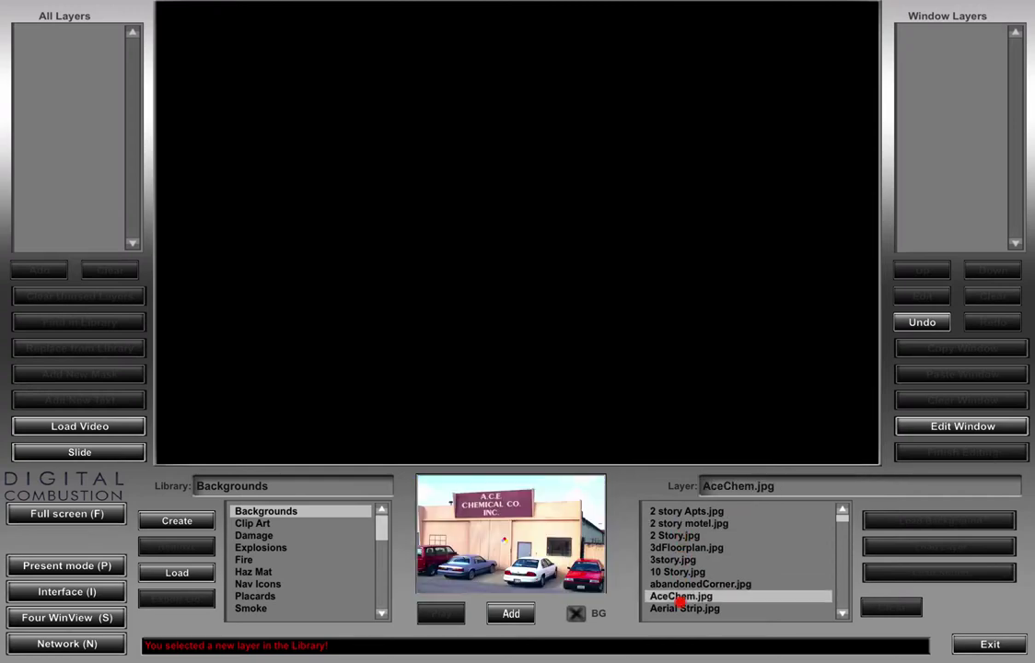
click(675, 512)
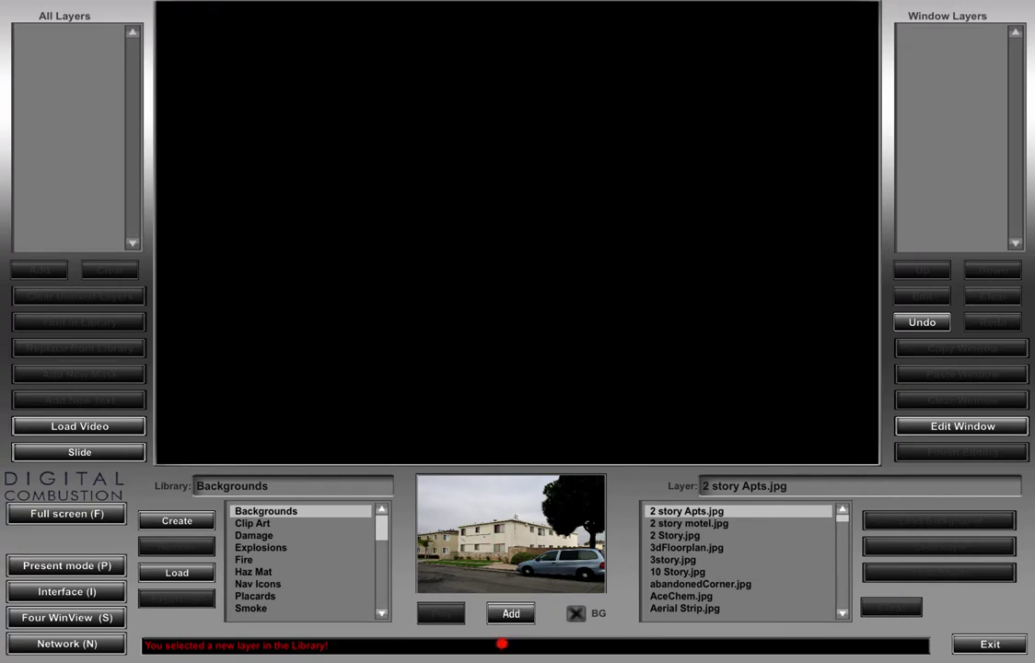
click(512, 617)
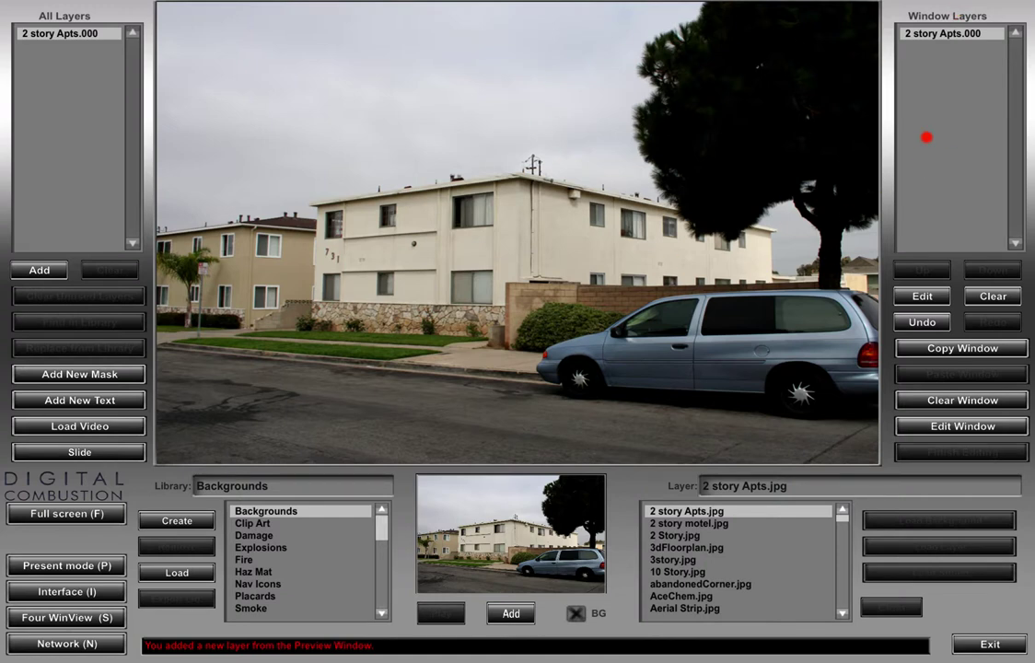
click(953, 134)
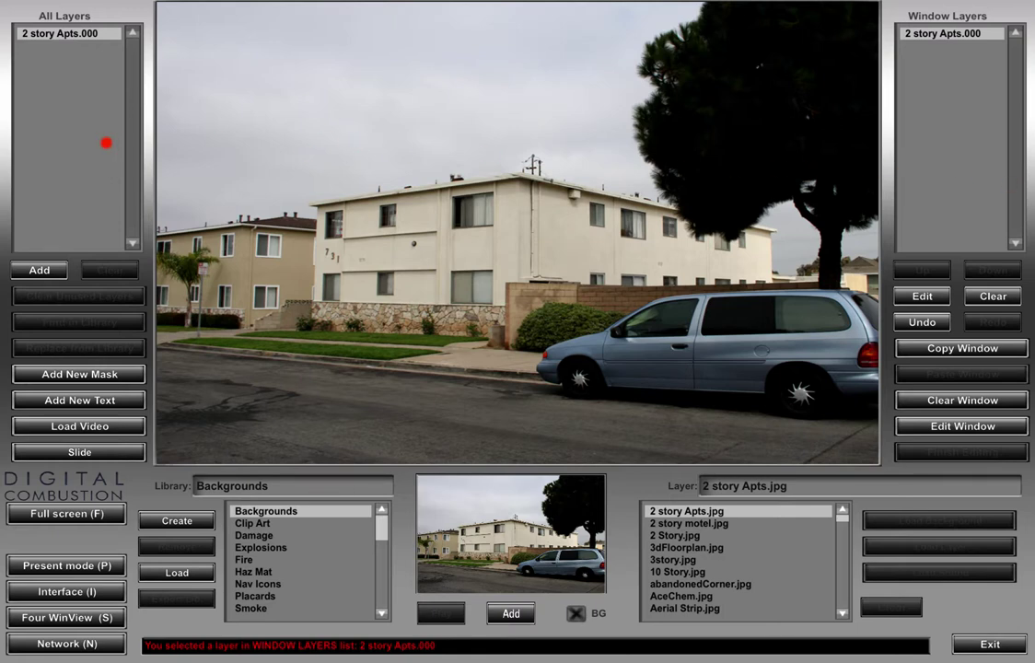
click(41, 271)
Add 2 story motel.jpg as the slide's background layer, replacing the apartments photo
click(668, 522)
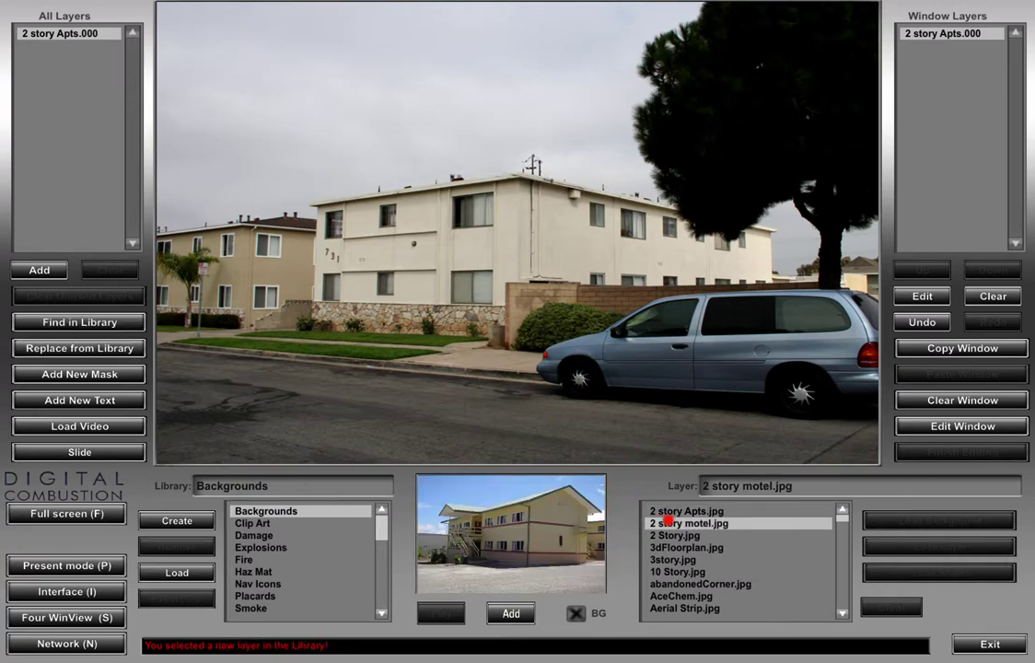
click(524, 606)
click(505, 612)
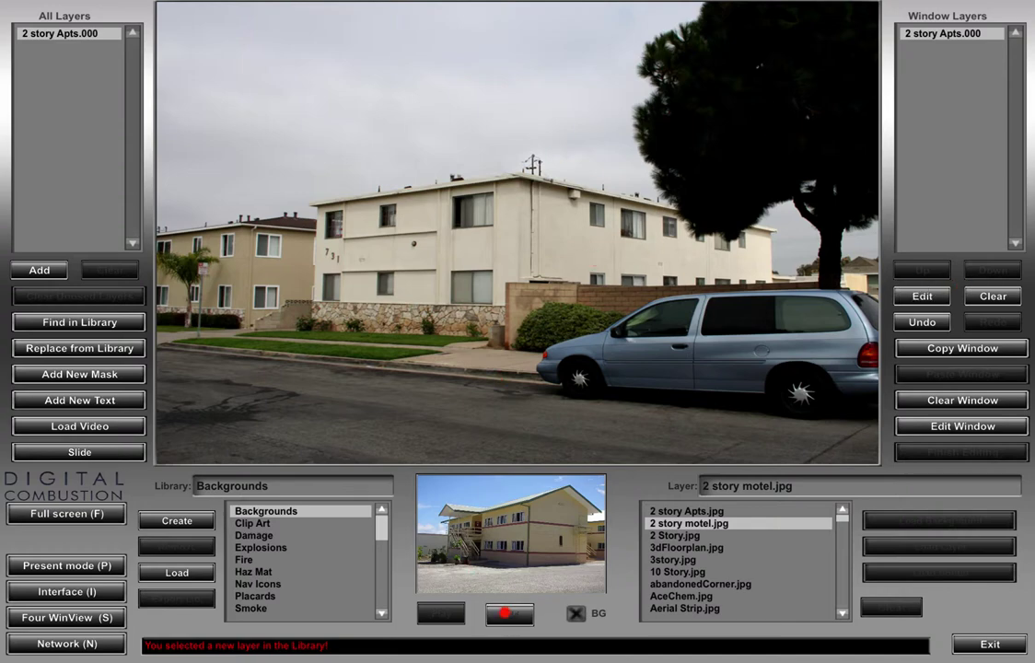
click(505, 612)
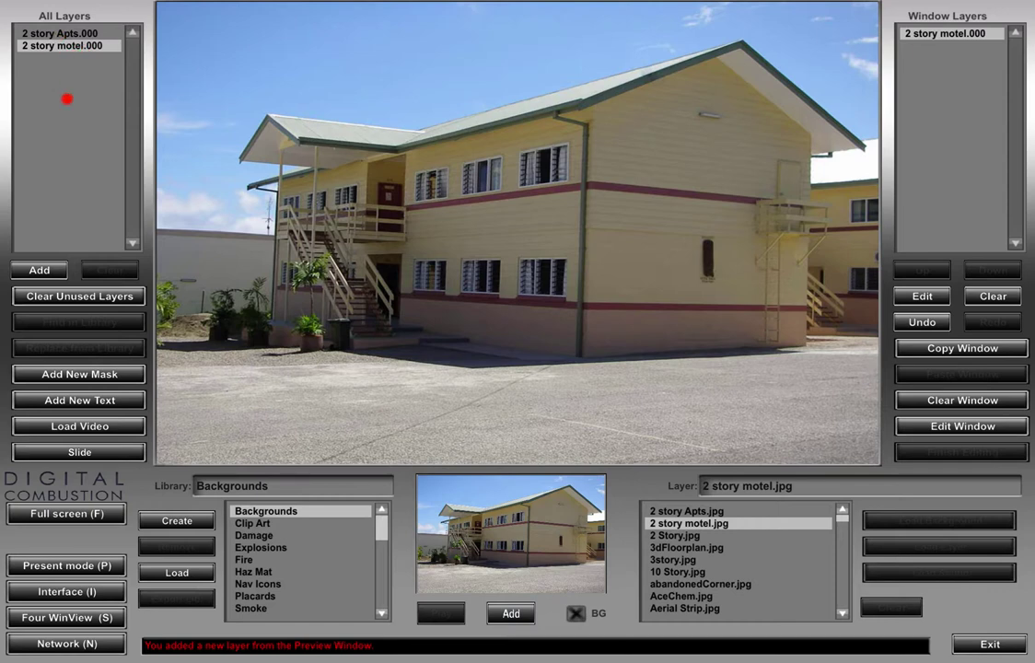
click(18, 305)
Browse the Smoke library effects, from SM-Black through SM-Full, and select SM-Main
click(264, 608)
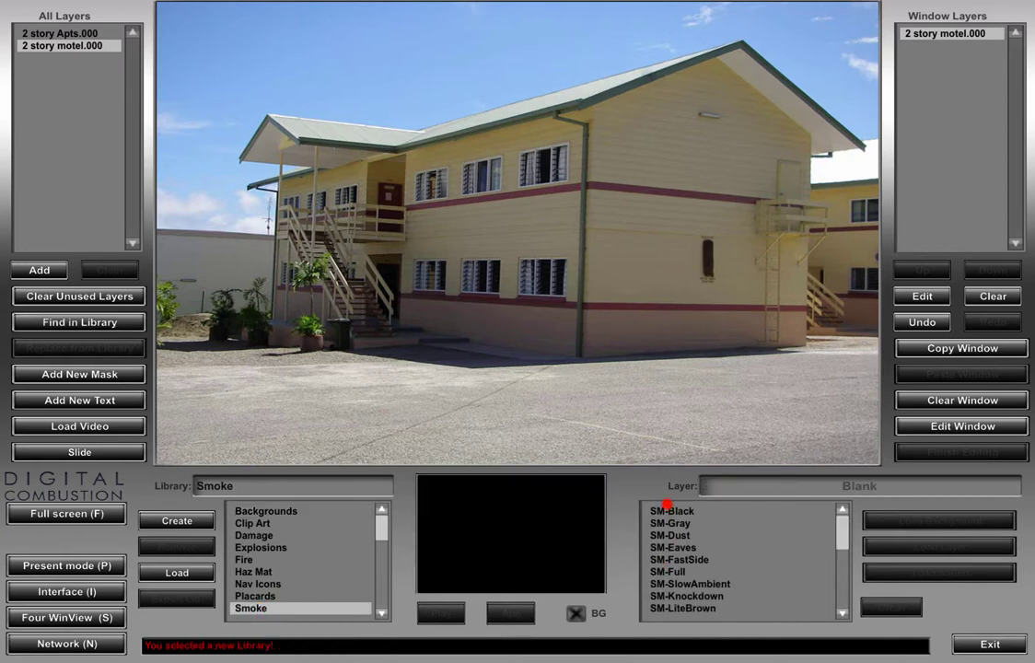
click(693, 510)
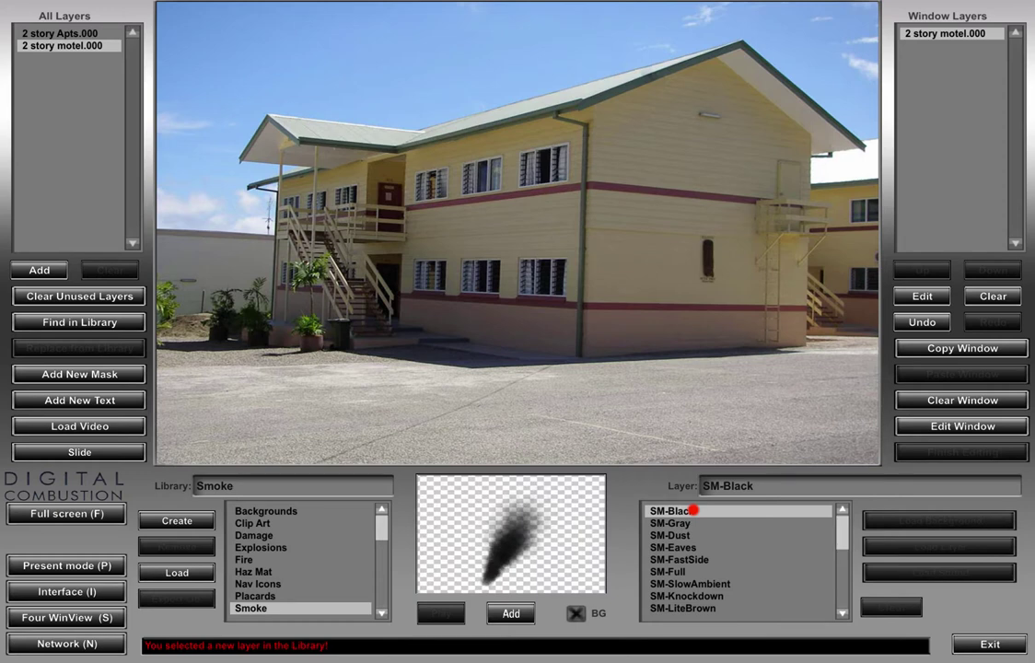
click(694, 523)
click(693, 536)
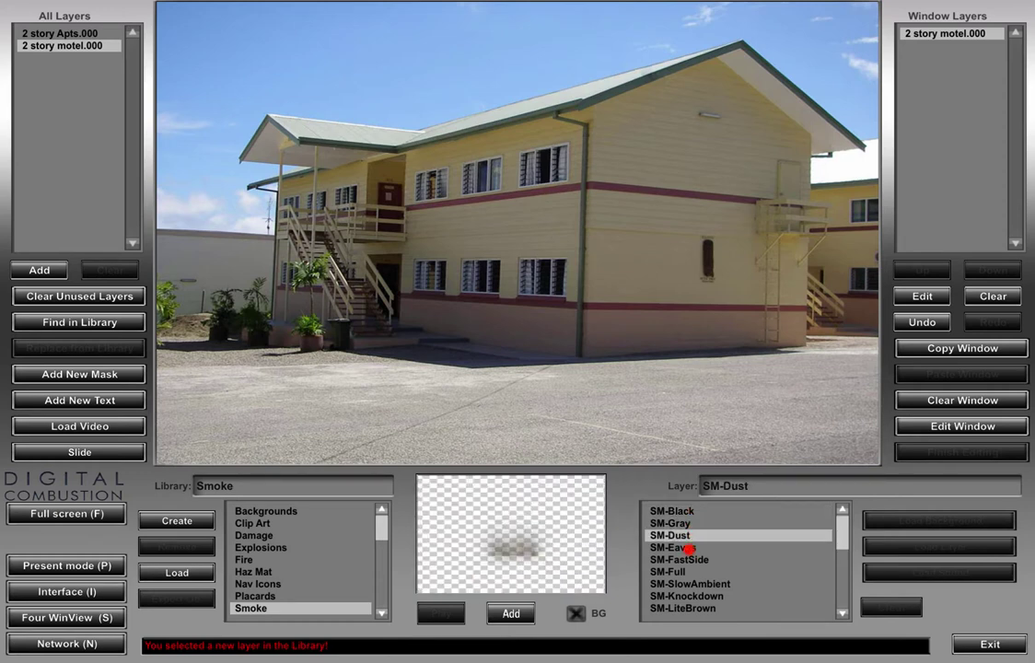
click(686, 547)
click(682, 571)
scroll(681, 570, down, 2)
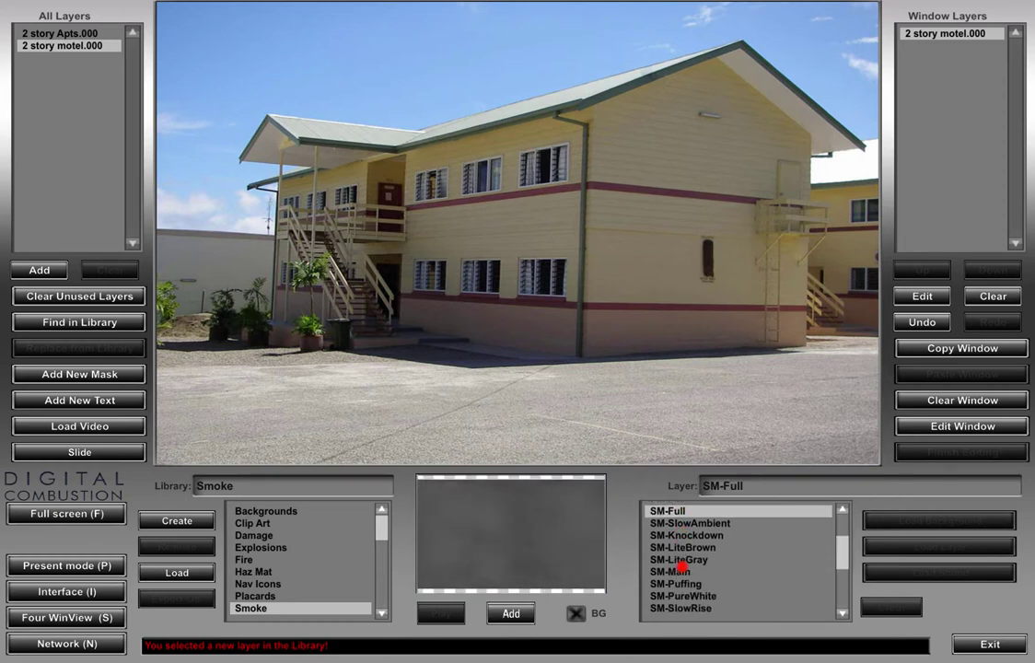
click(679, 572)
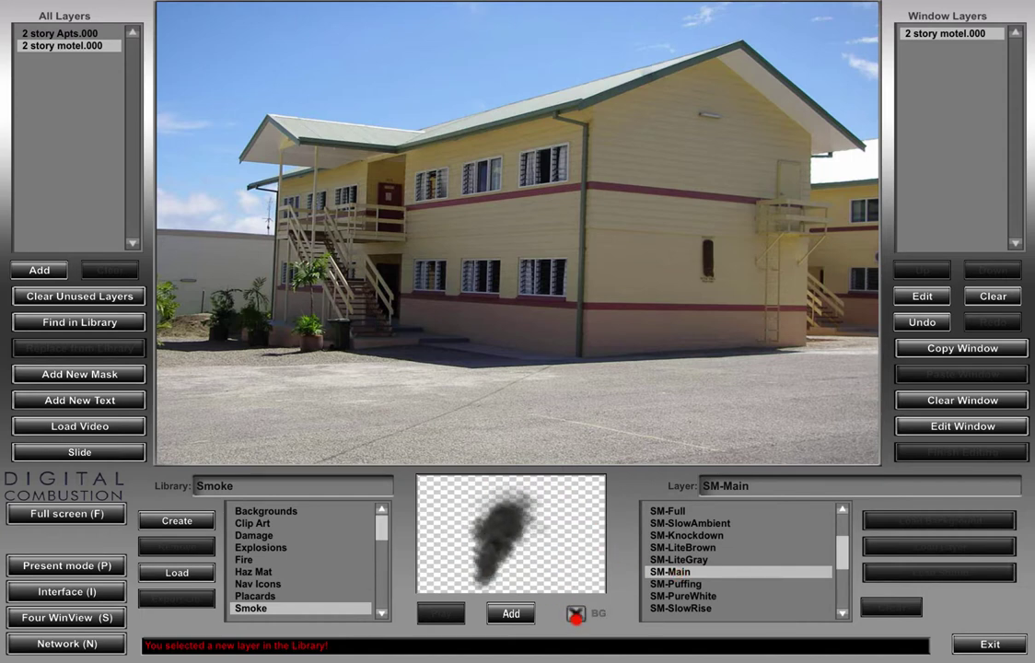
Add the SM-Main smoke and move it up to the motel's roof line
click(576, 613)
click(576, 614)
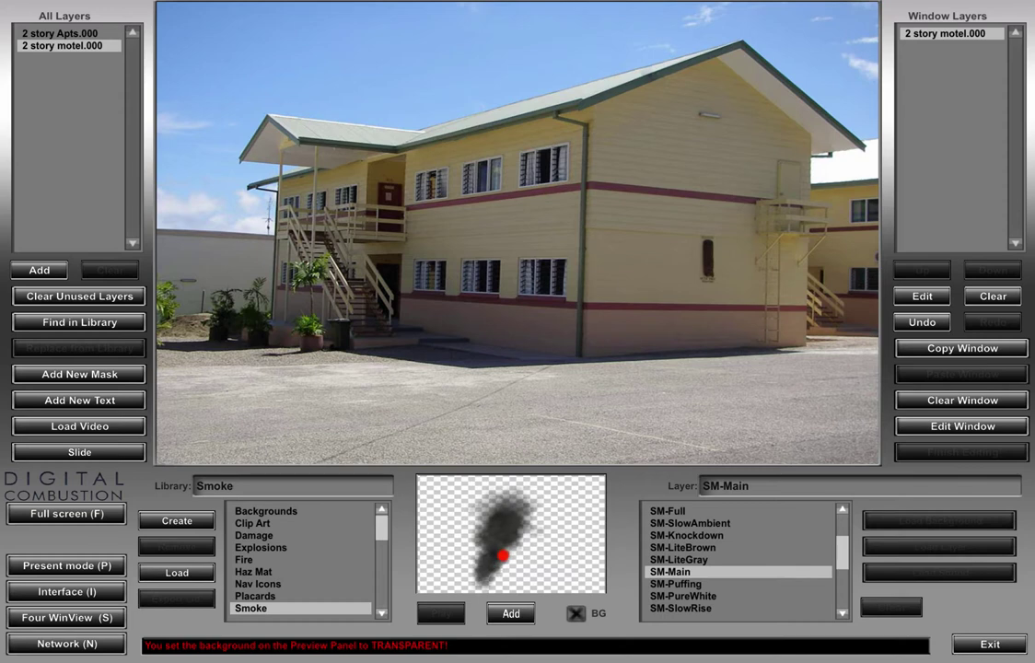
click(507, 615)
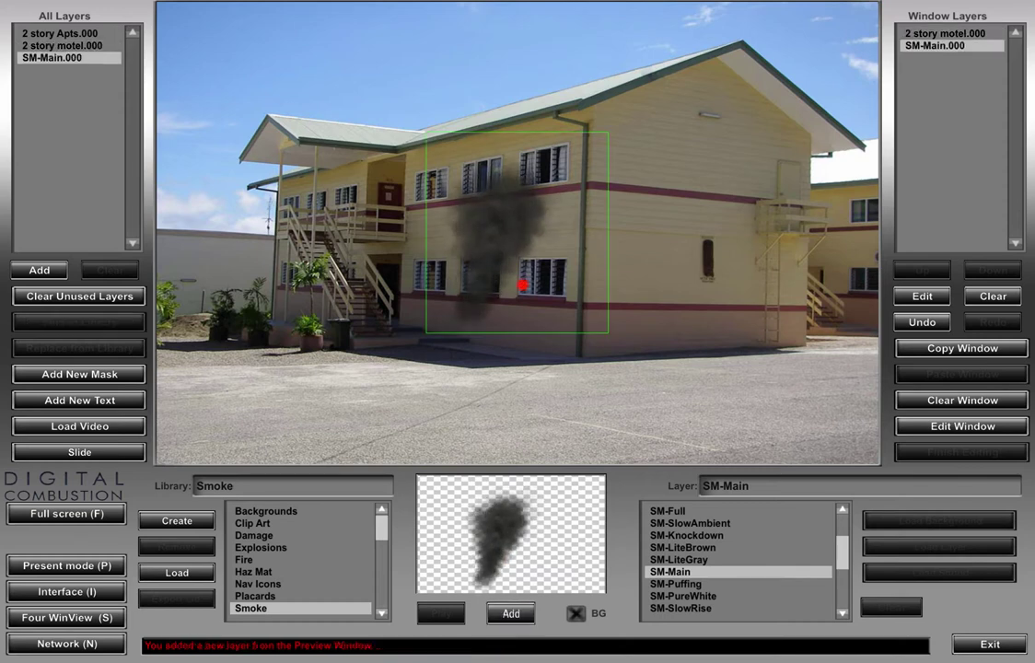
drag(506, 261, 584, 110)
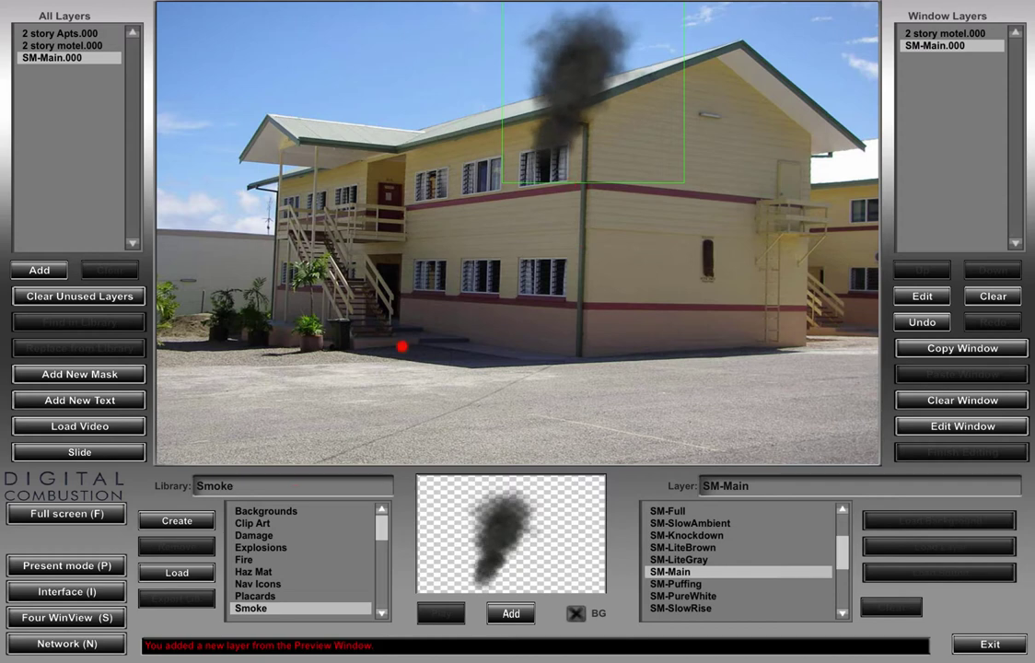
Add the white CA-Barrel55 drum from Clip Art to the lower-right foreground
click(262, 524)
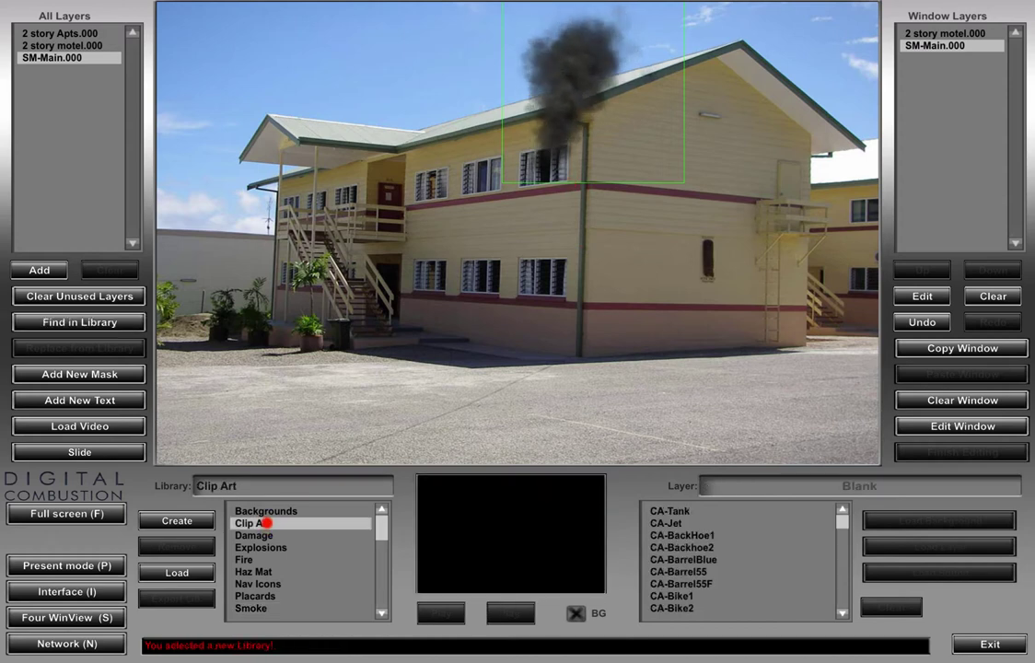
click(656, 523)
click(656, 535)
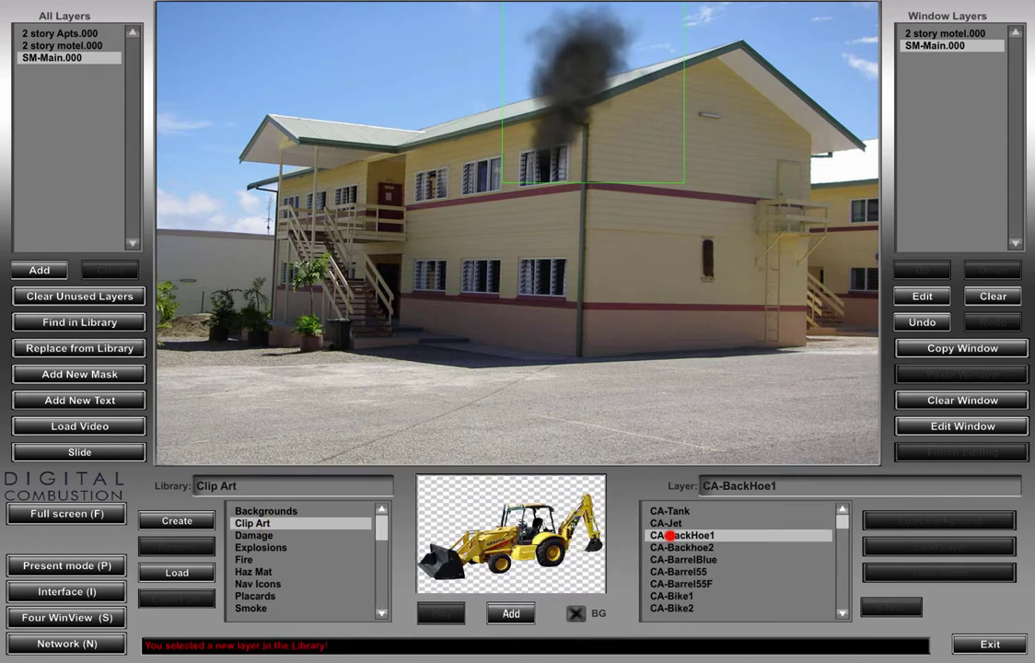
click(672, 559)
click(668, 572)
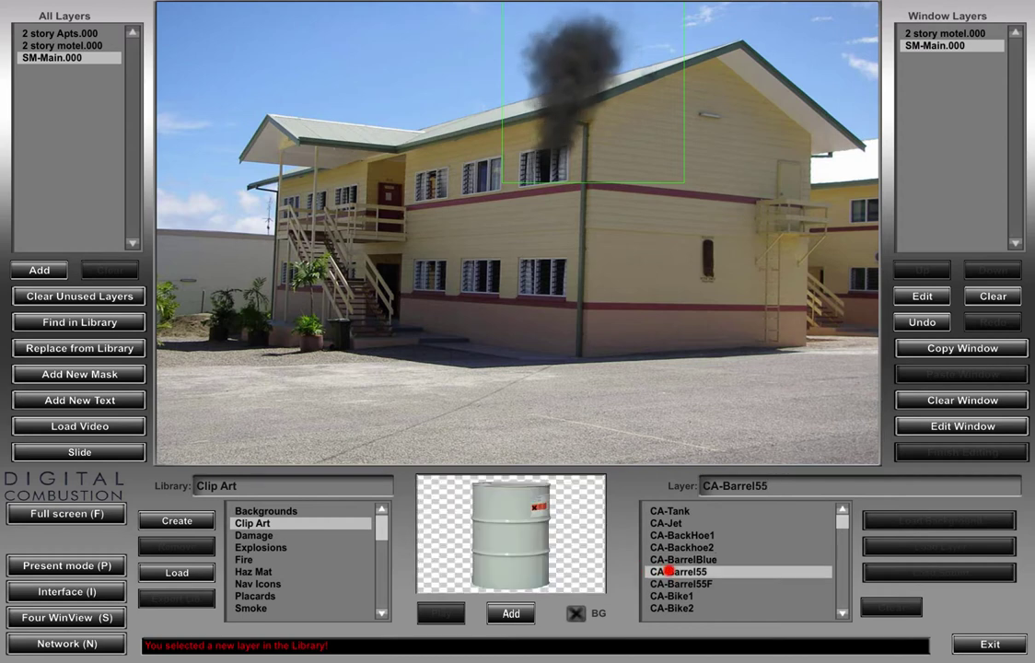
click(509, 613)
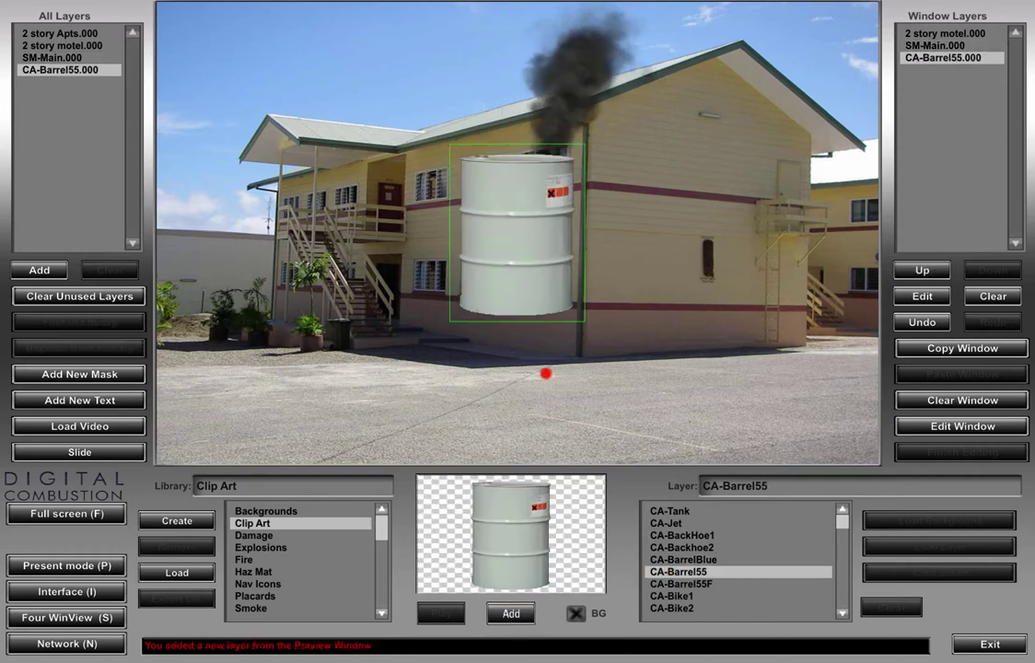
drag(505, 269, 742, 440)
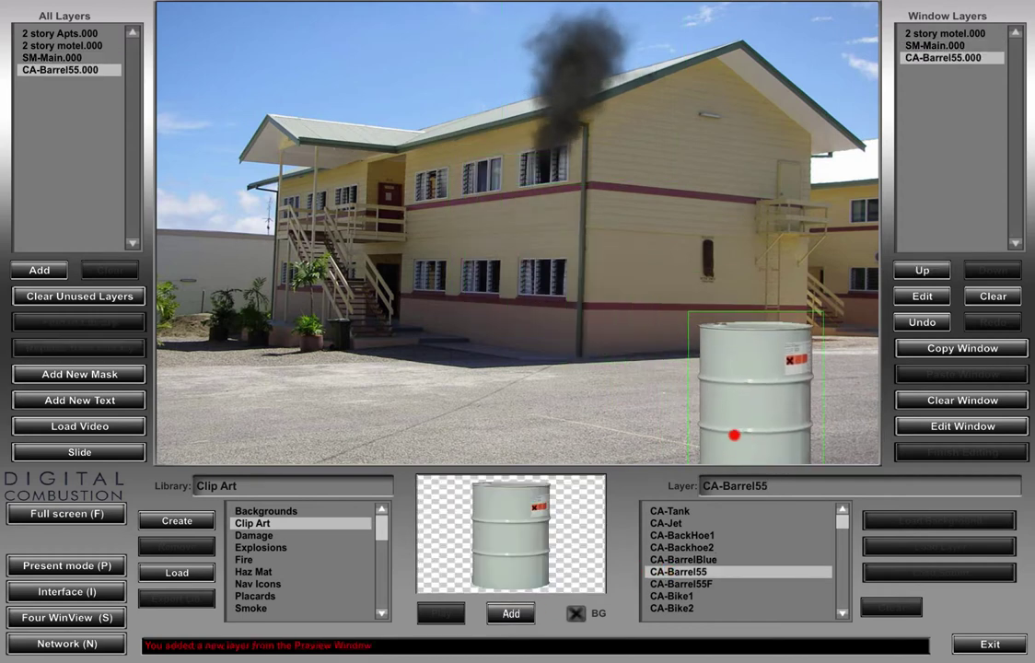
Add the DG-LiteChar scorch mark from the Damage library over the building's window
click(265, 535)
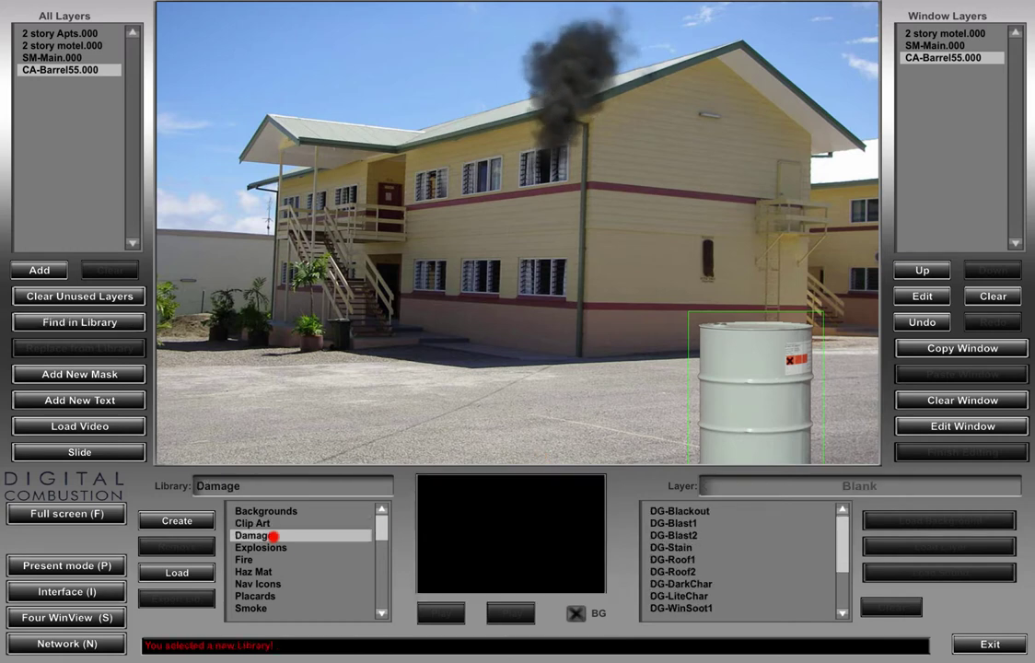
click(680, 523)
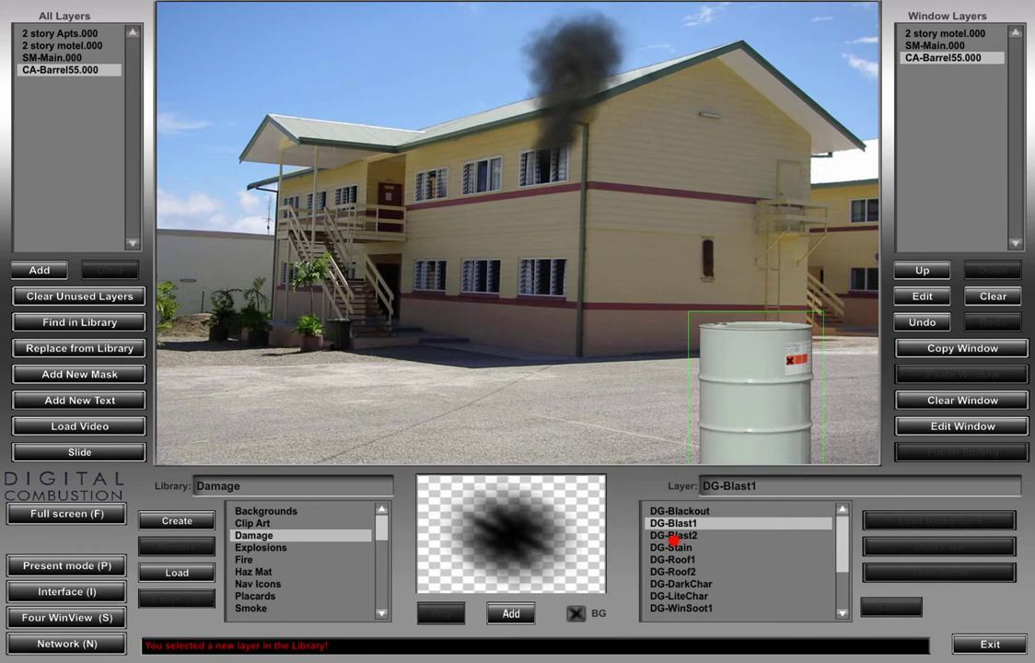
click(674, 536)
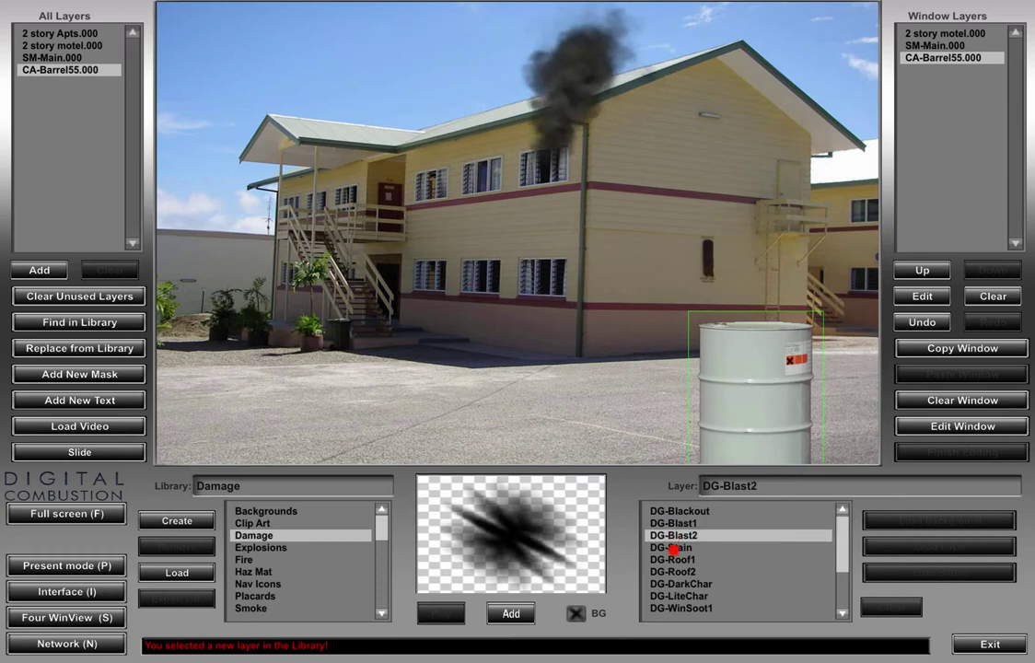
click(674, 548)
click(674, 562)
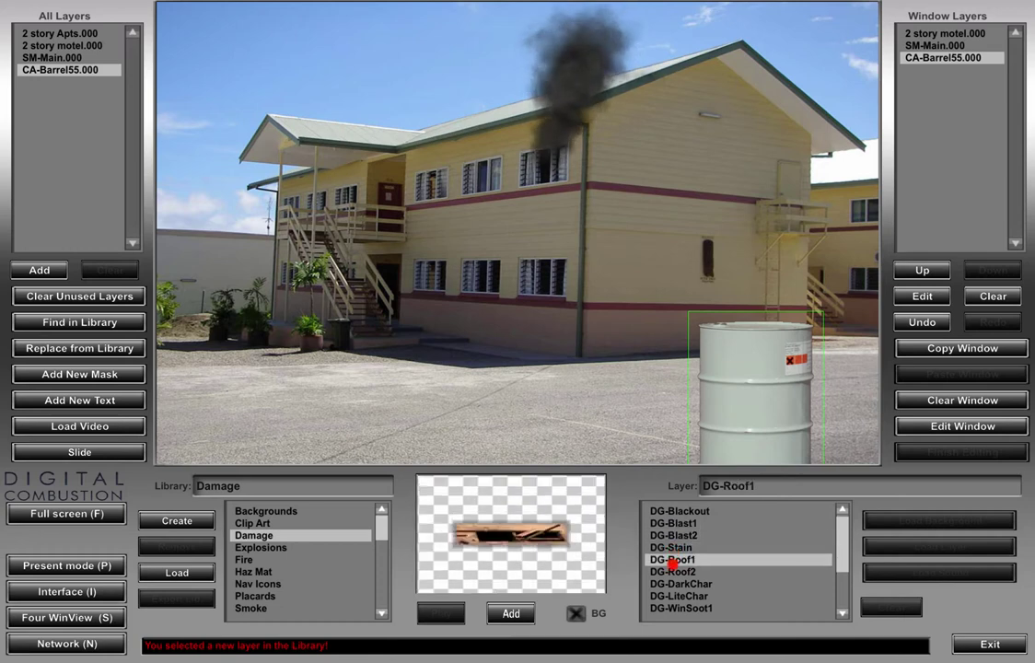
click(673, 572)
click(673, 584)
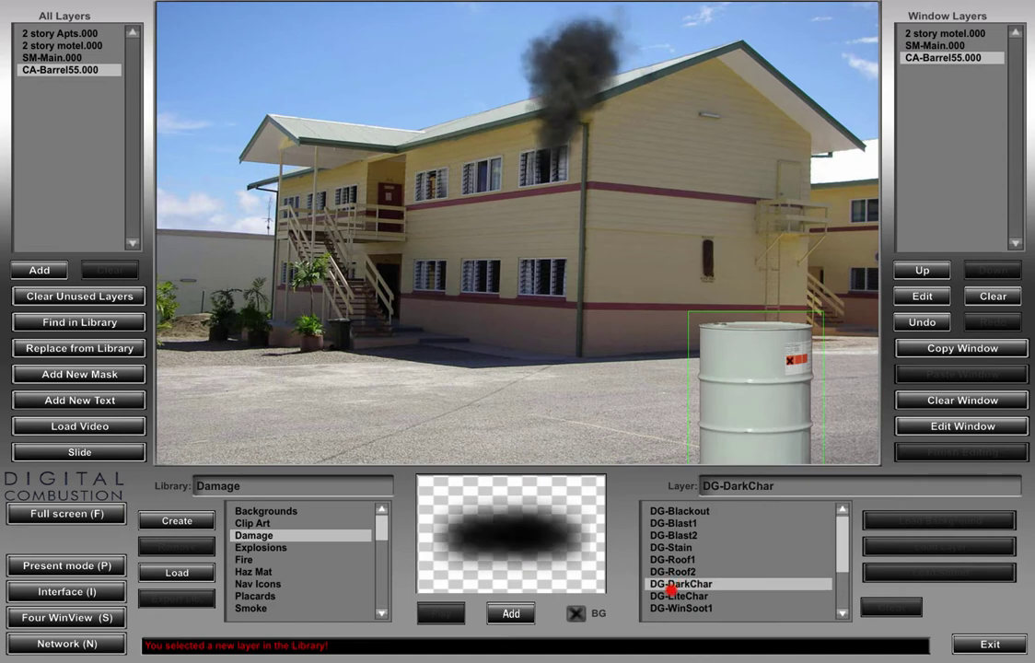
click(671, 596)
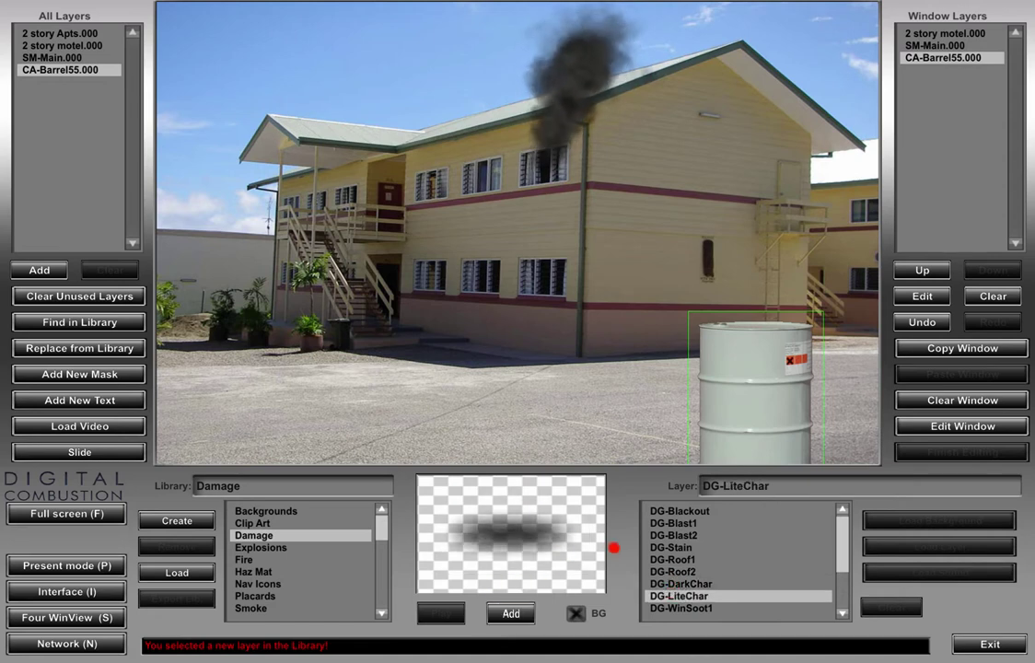
click(505, 613)
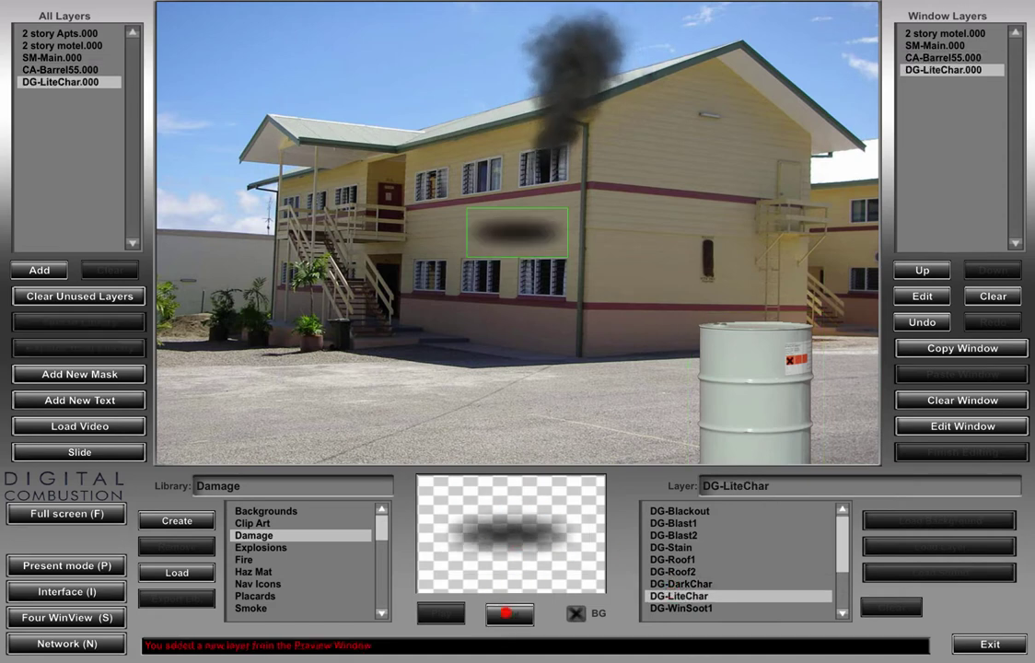
drag(526, 245, 551, 308)
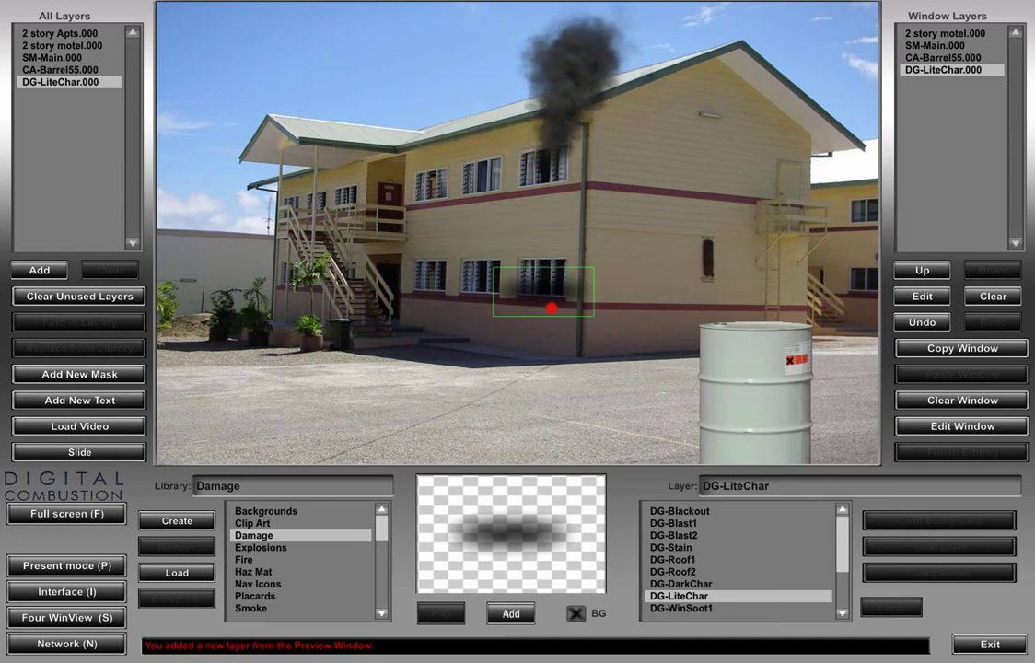
click(682, 325)
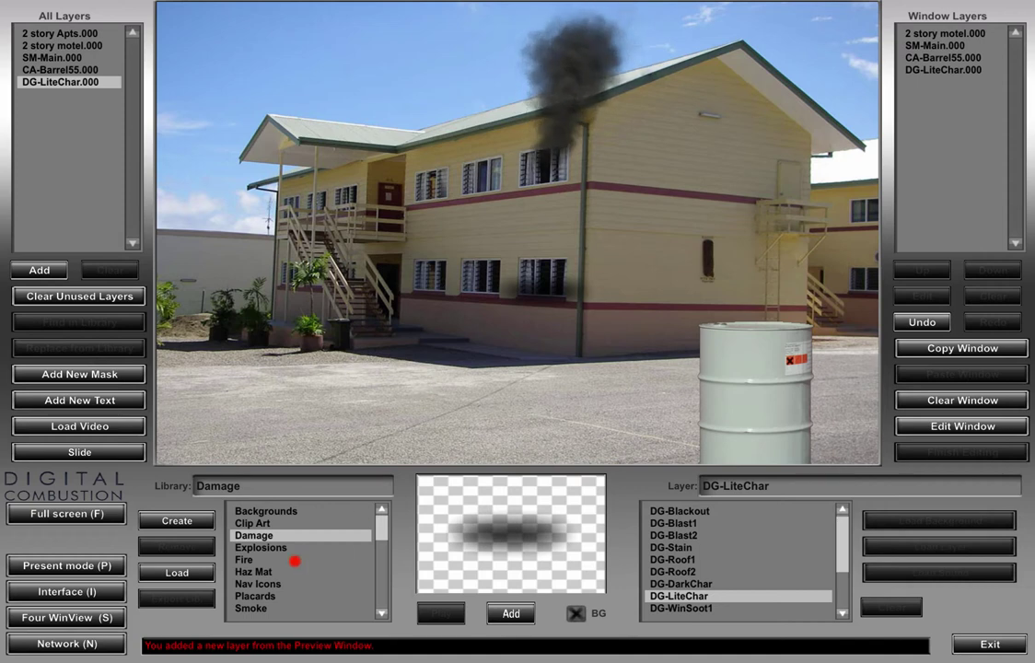
Add the FR-Main fire to the ground-floor window, shifted slightly right
click(292, 560)
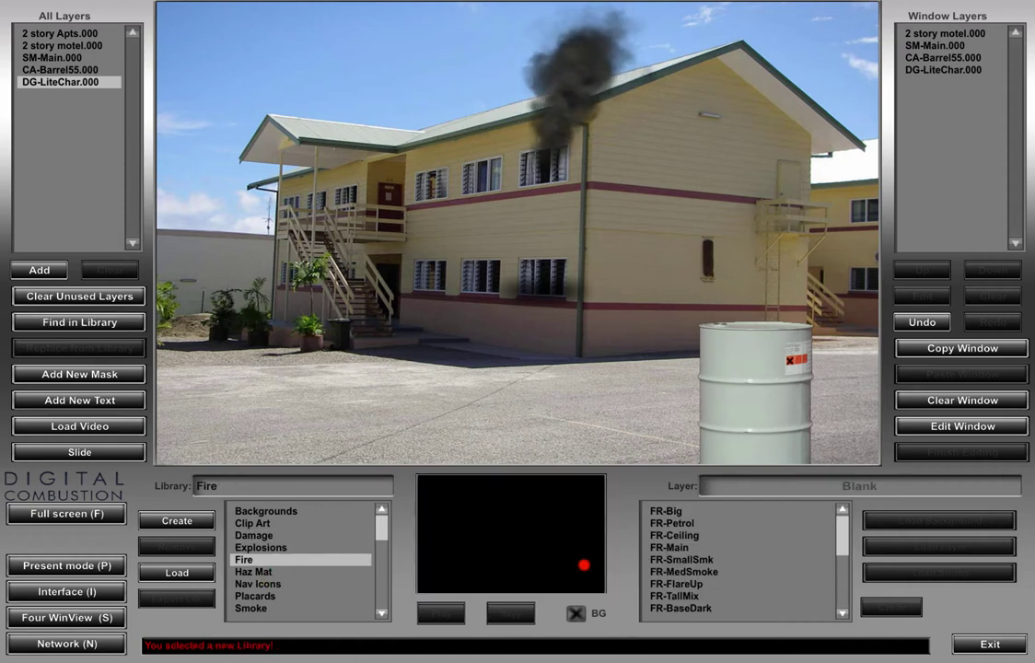
click(661, 547)
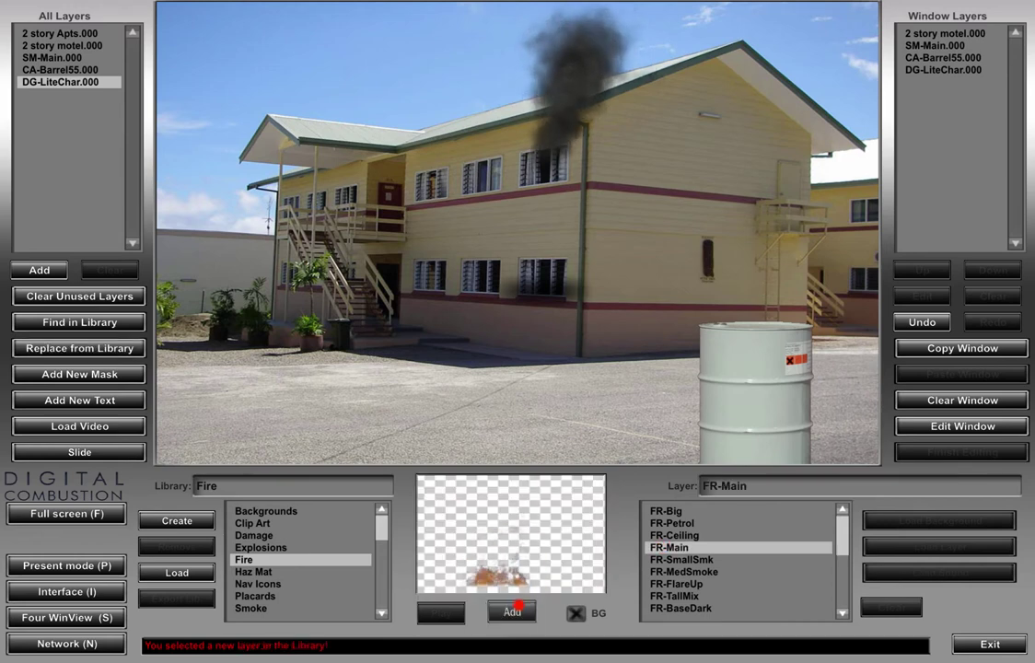
click(515, 611)
drag(532, 291, 564, 295)
Place the NV-Left arrow icon at the photo's lower left
click(303, 582)
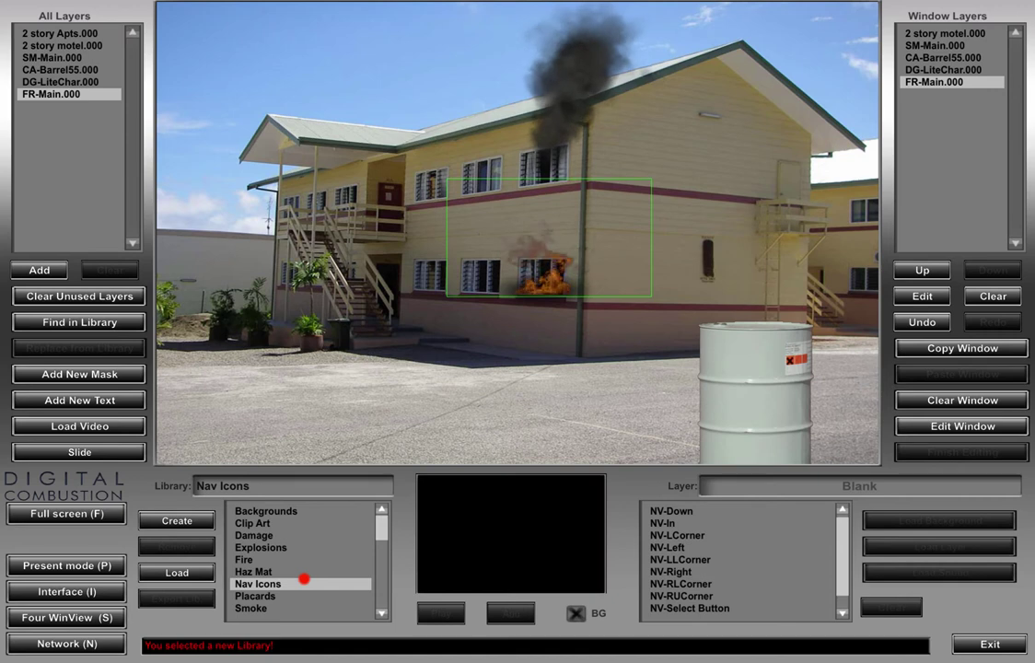
click(673, 549)
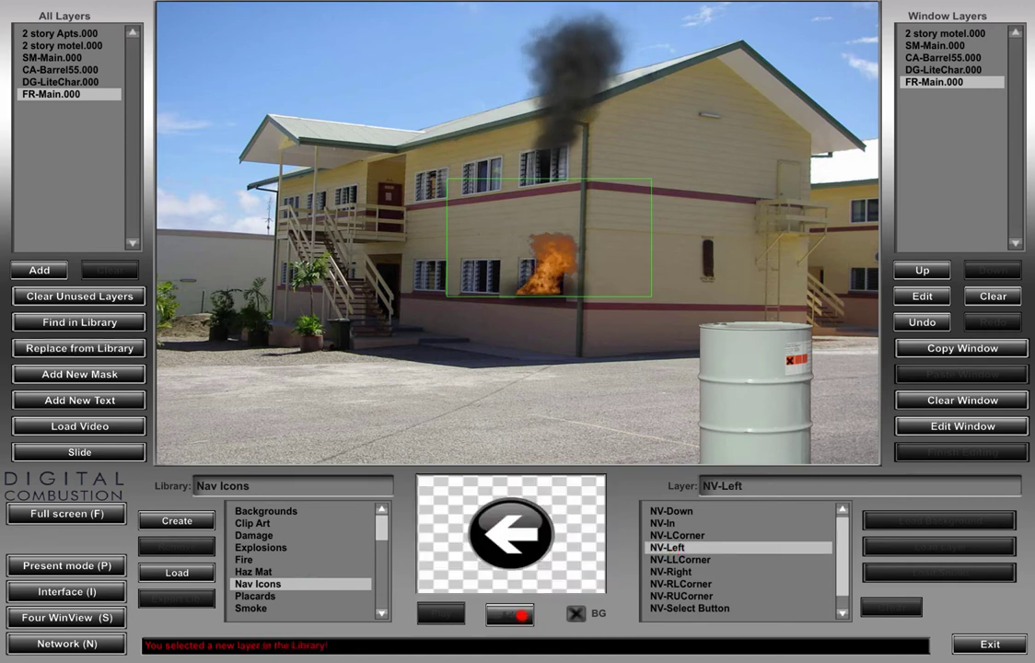
click(502, 614)
drag(502, 241, 205, 415)
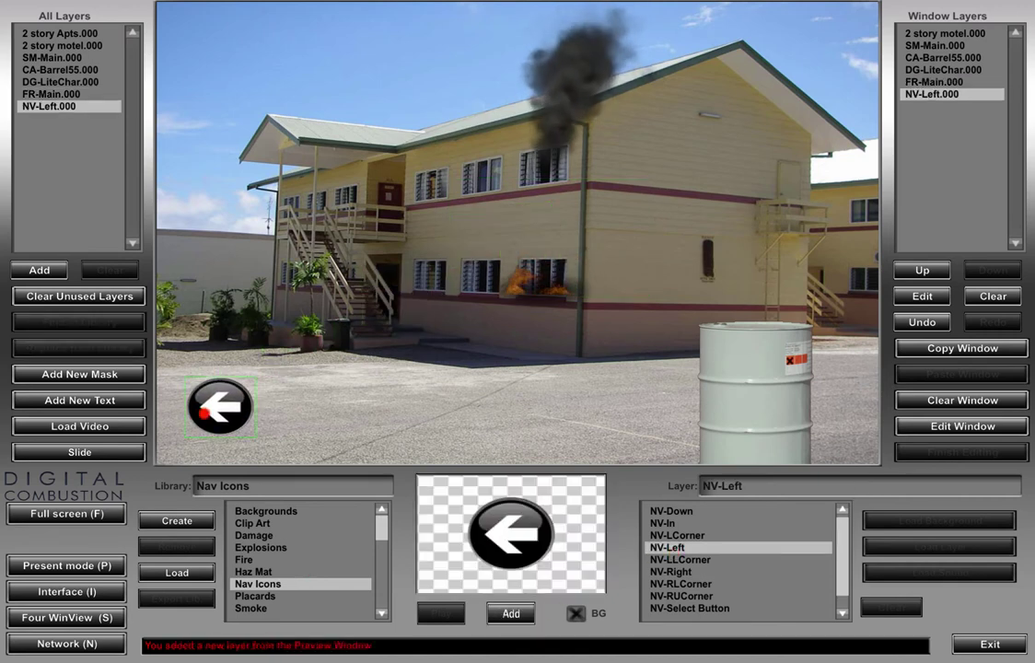
click(248, 539)
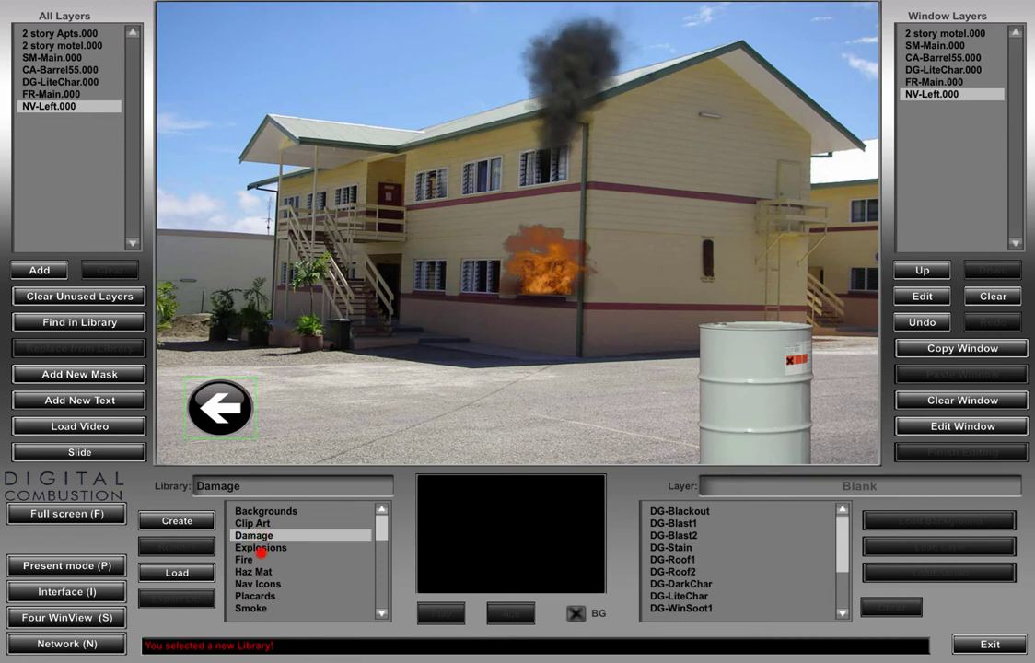
Add the PL-1-3-explosives placard and position it on the building's upper right wall
click(269, 594)
click(692, 535)
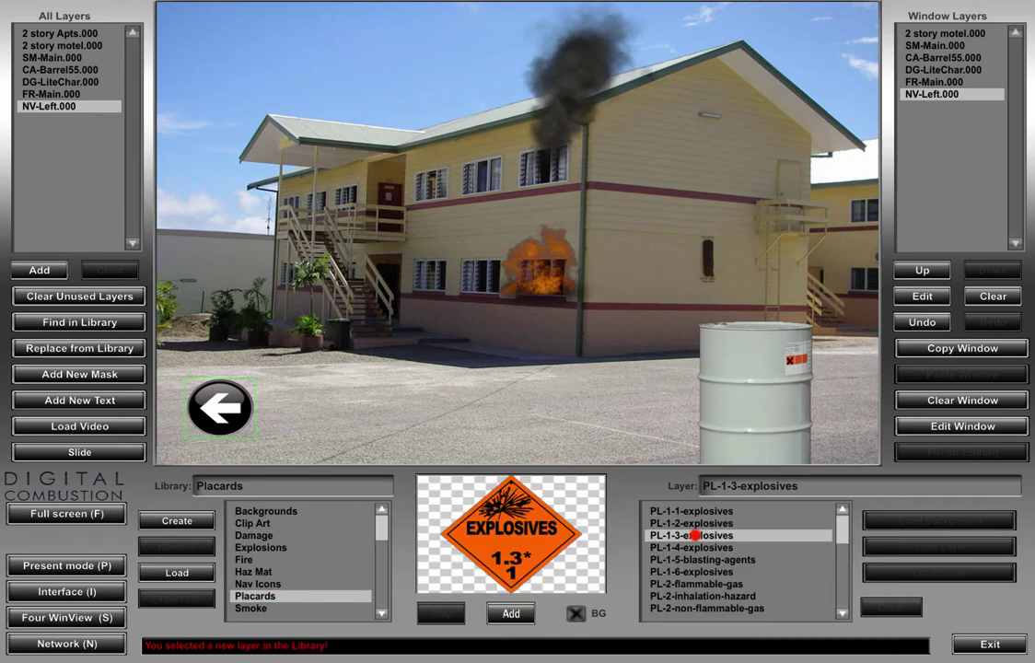
click(522, 610)
drag(539, 235, 685, 177)
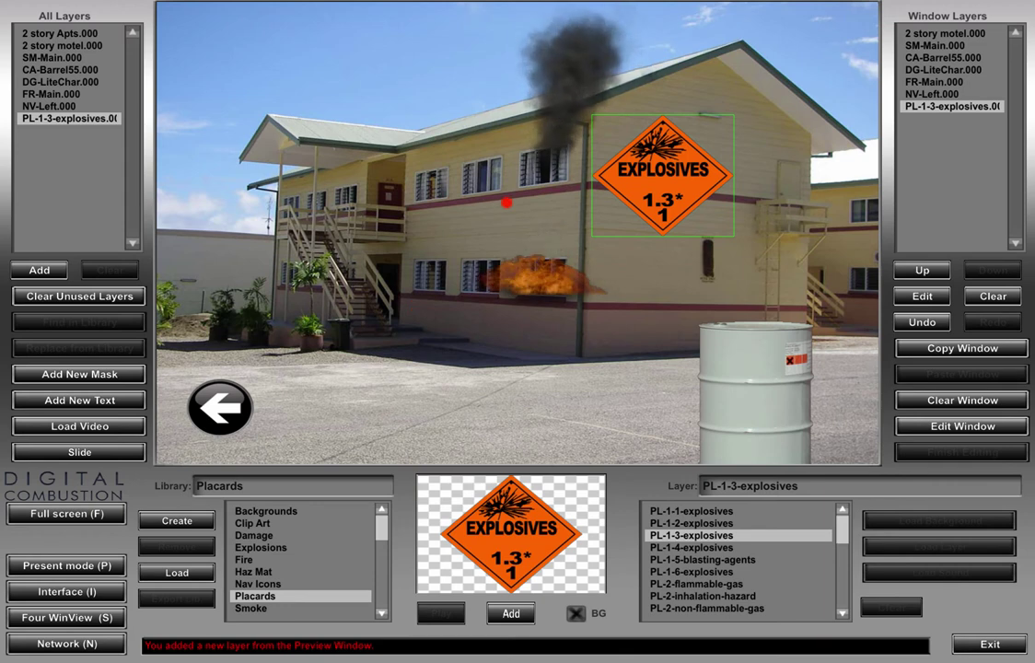
click(270, 509)
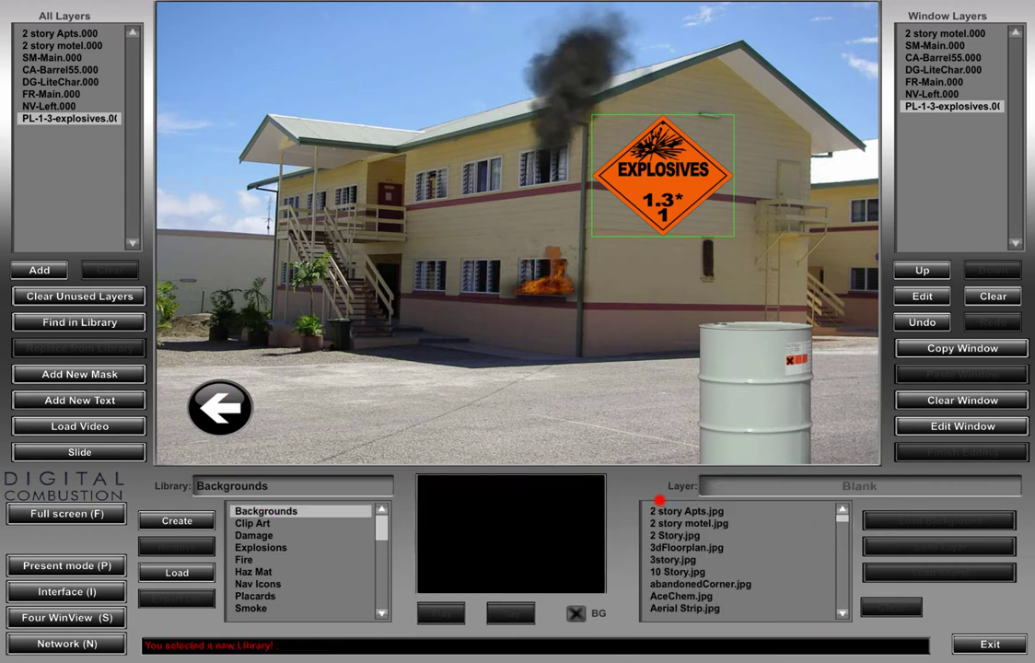